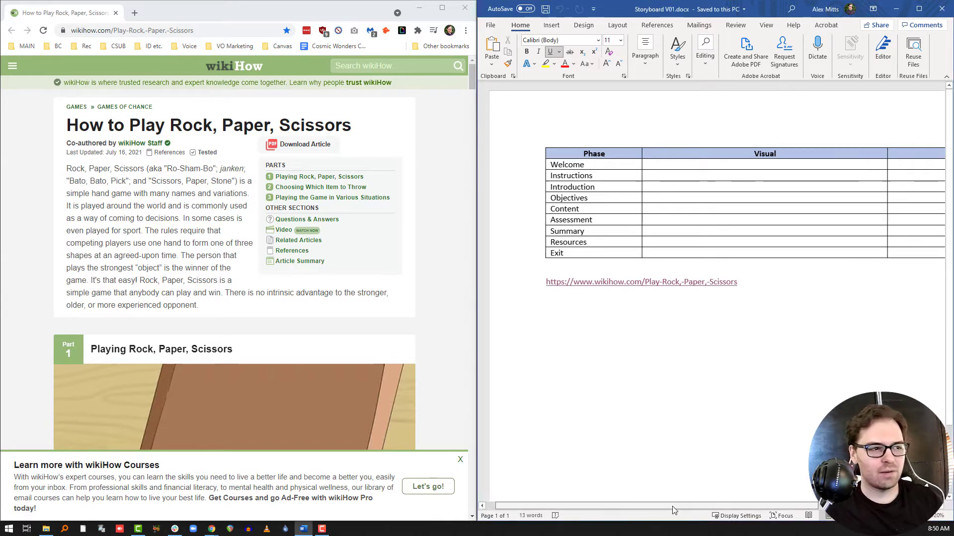
Narrow the Visual column of the storyboard table and widen the document window so more of the Text column shows.
drag(673, 506, 698, 507)
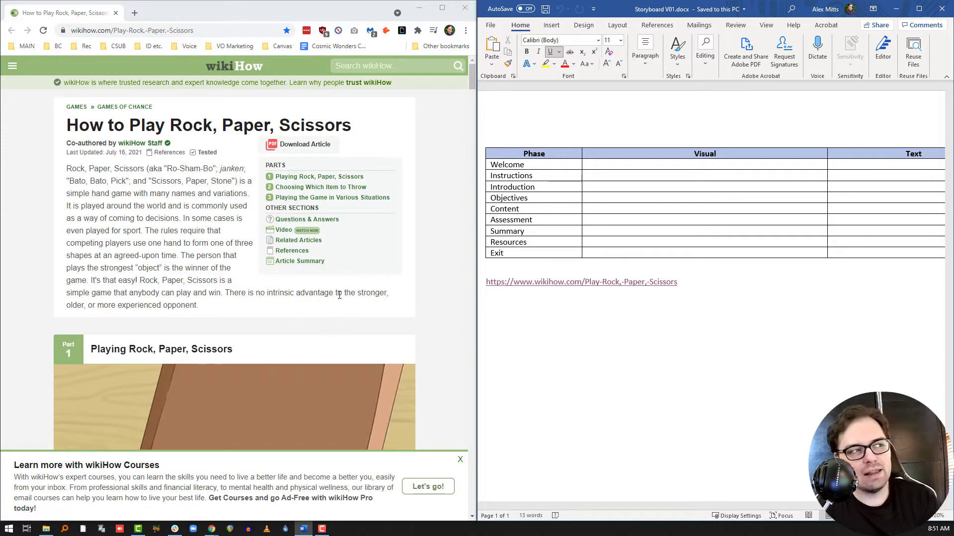
scroll(243, 258, down, 5)
scroll(243, 258, down, 2)
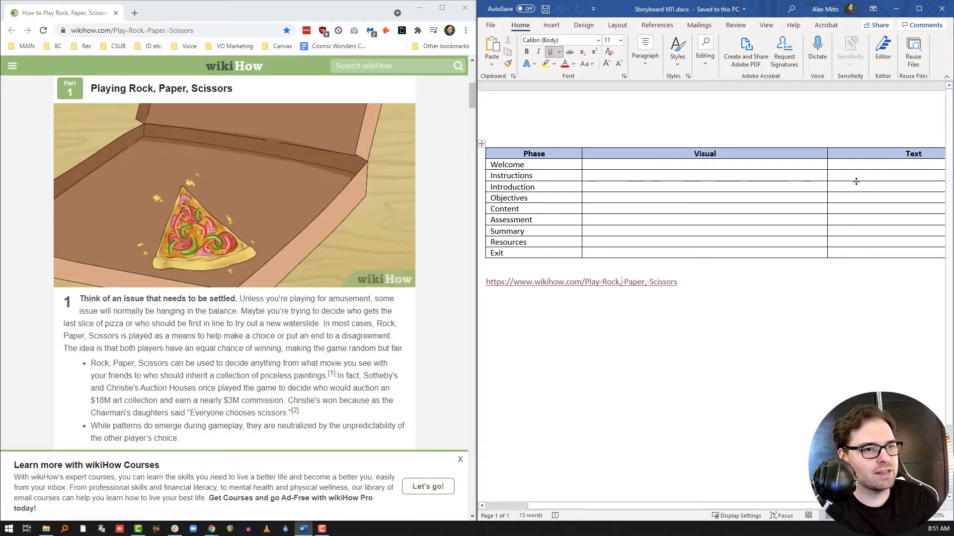
drag(821, 178, 648, 190)
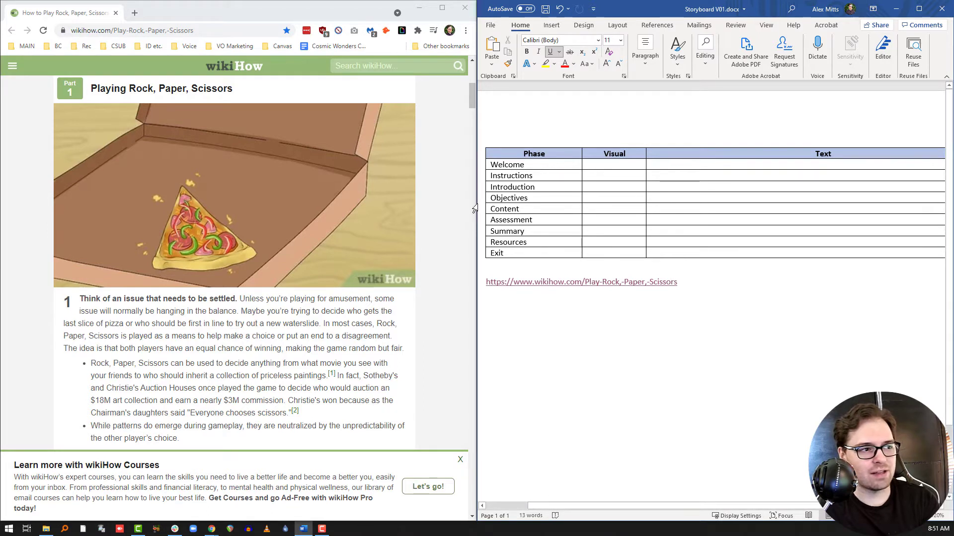
drag(475, 208, 426, 206)
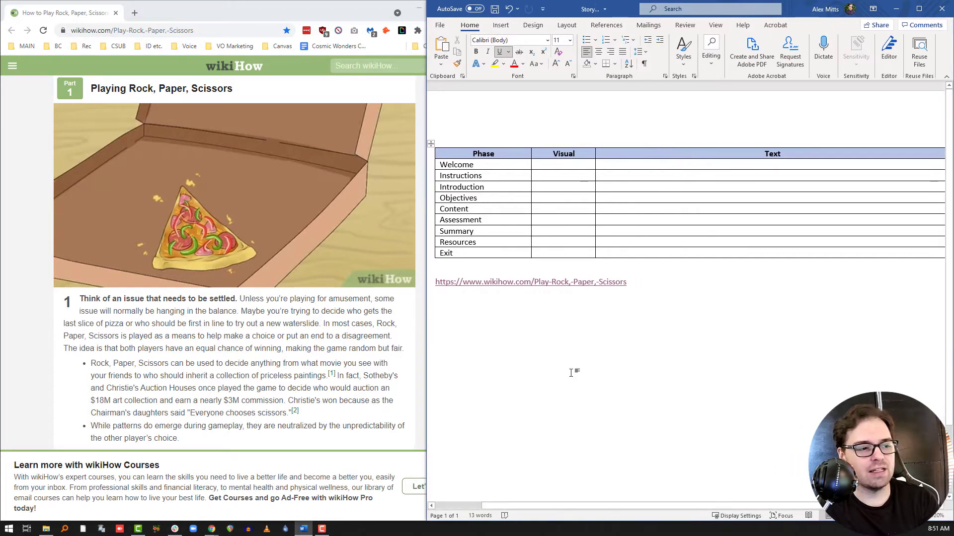
mouse_move(551, 505)
mouse_down()
mouse_move(602, 506)
mouse_move(538, 506)
mouse_up()
Enlarge the Content row by adding five blank lines in its Text cell.
click(516, 199)
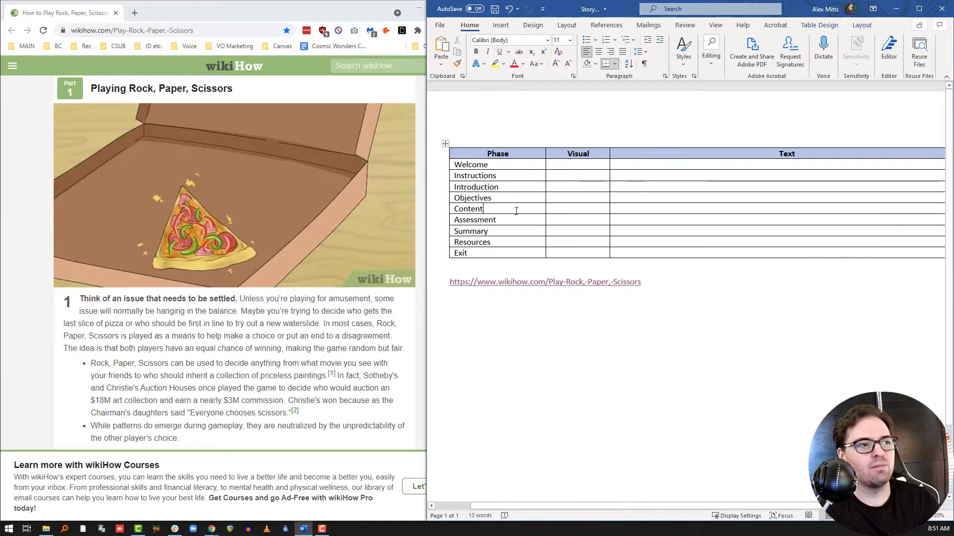
click(629, 211)
key(Return)
key(Return)
key(Return)
key(Return)
key(Return)
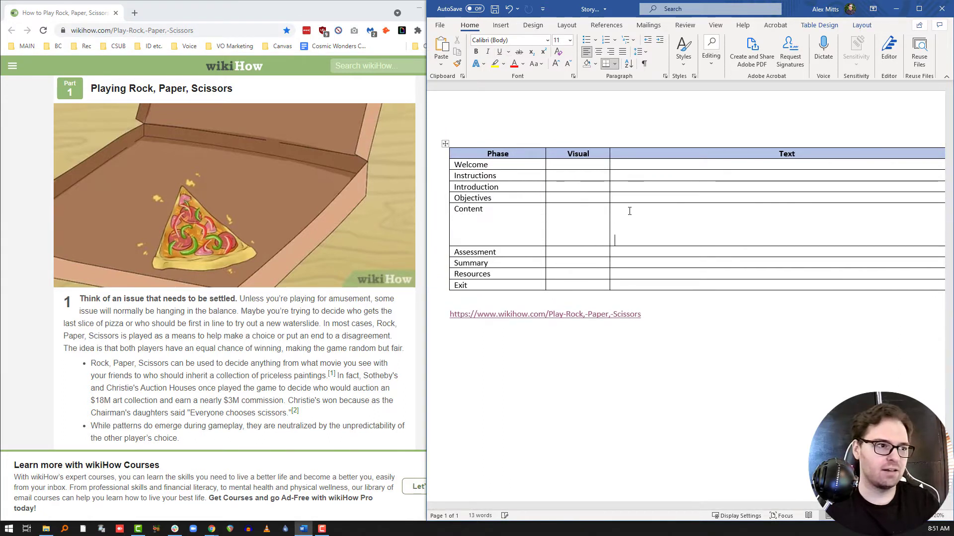
Narrow the browser window so it no longer covers the storyboard table, and review steps 1 and 2 of the wikiHow article.
click(278, 292)
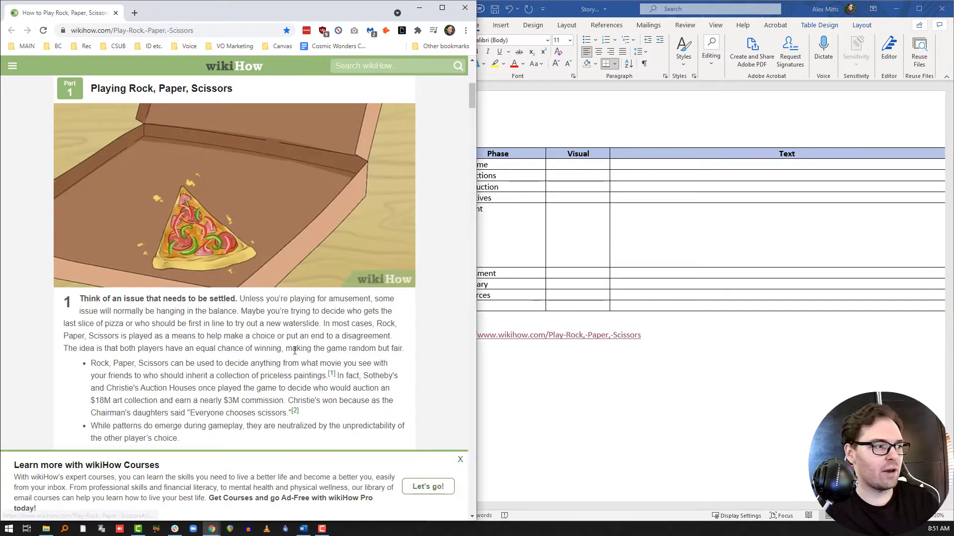
drag(479, 243, 441, 245)
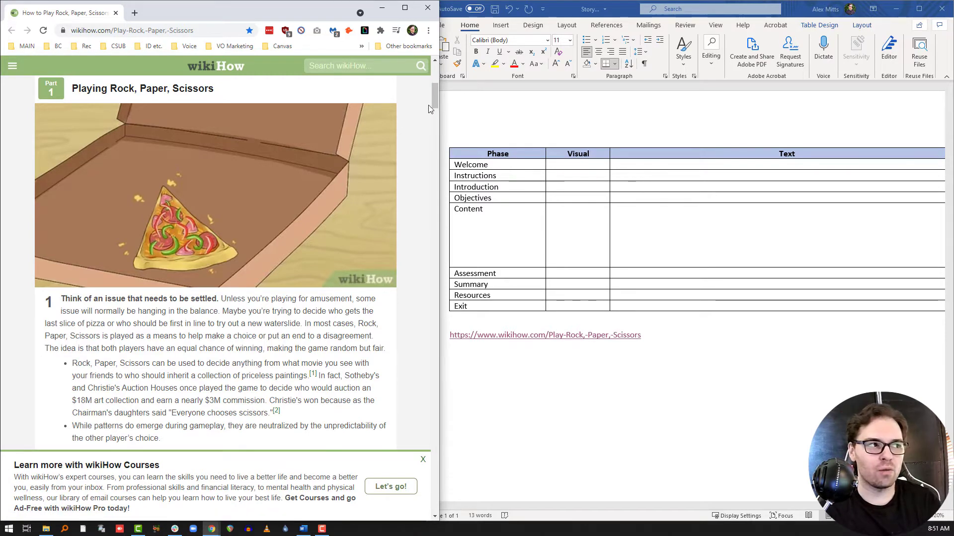
drag(434, 96, 434, 115)
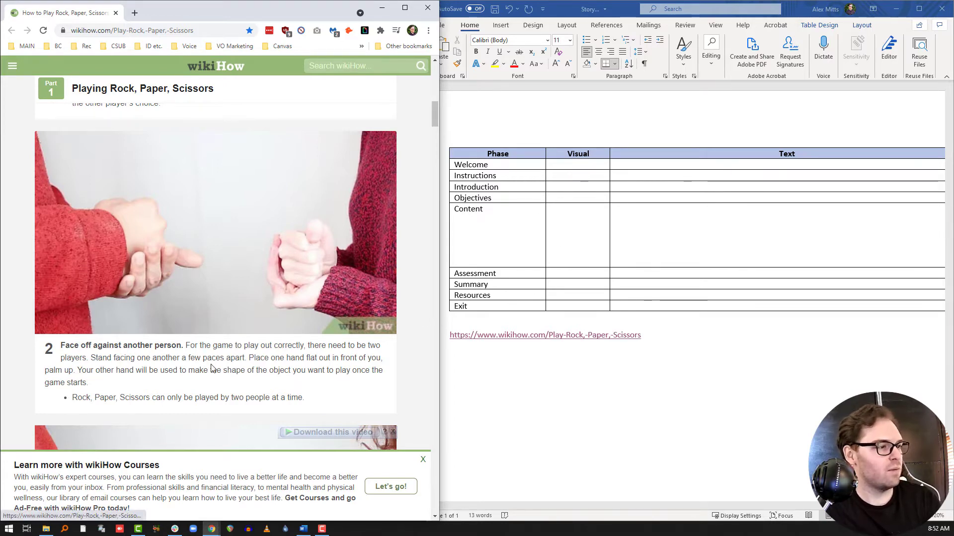
scroll(188, 366, up, 4)
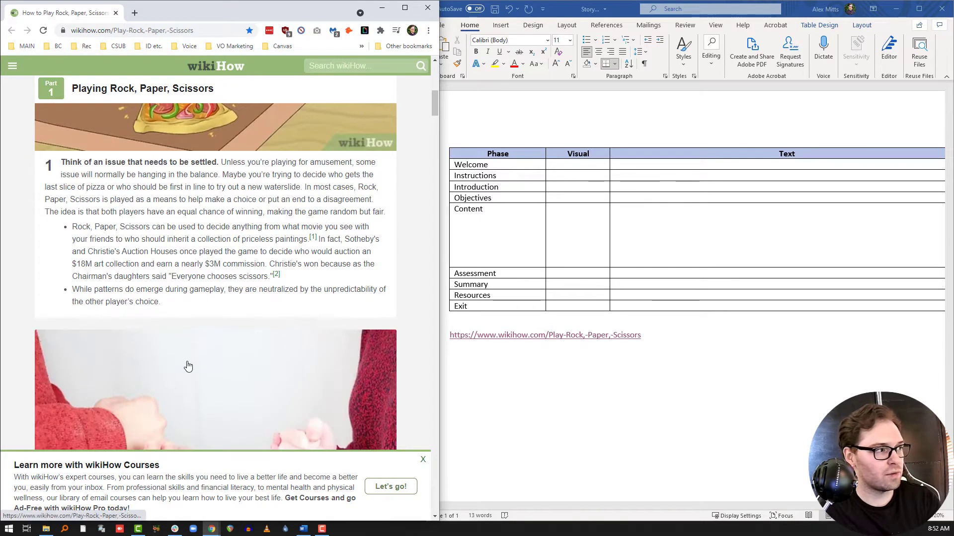
scroll(188, 368, up, 1)
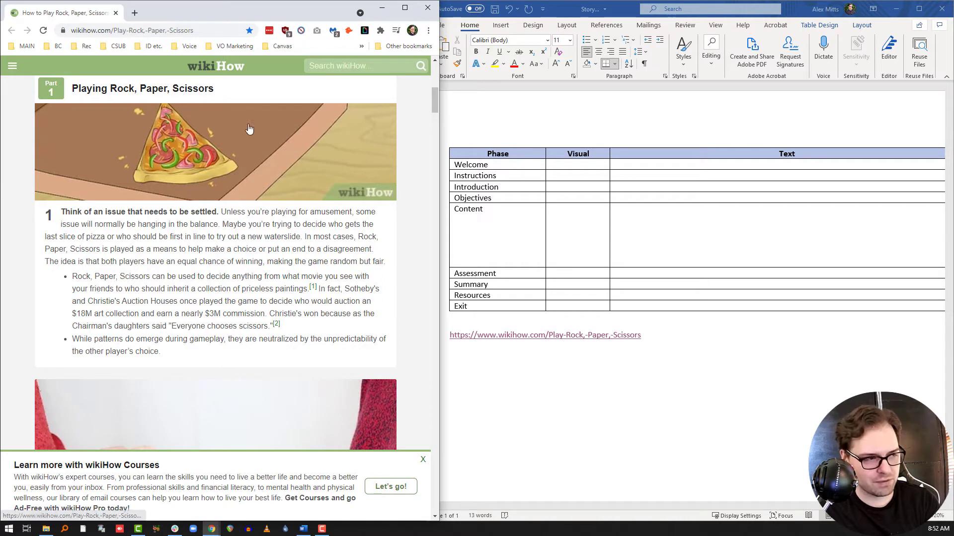
scroll(261, 222, up, 2)
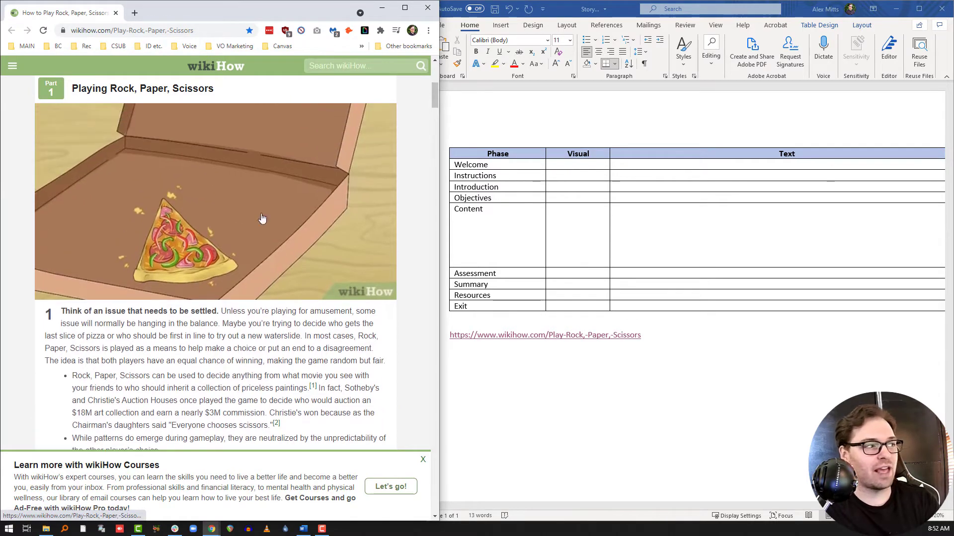
scroll(202, 252, down, 7)
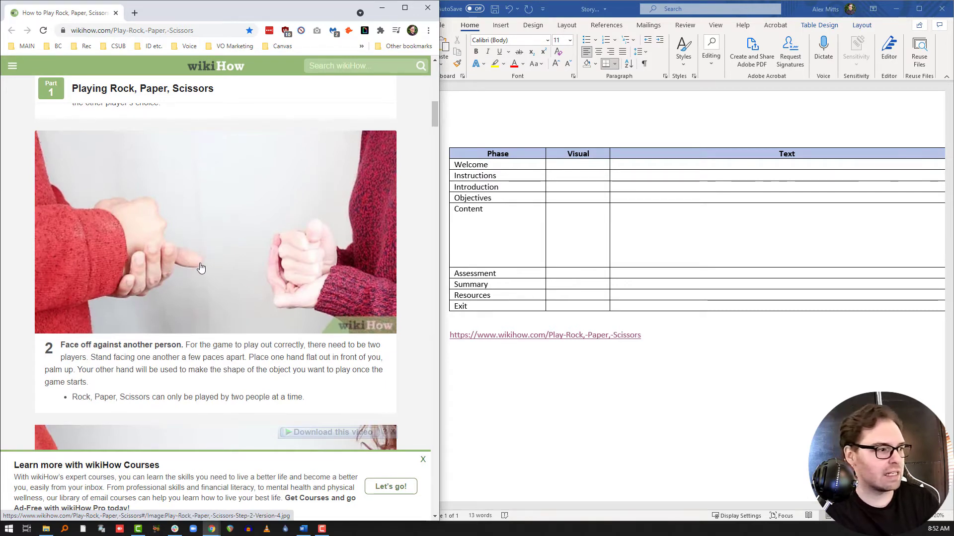
scroll(199, 263, down, 2)
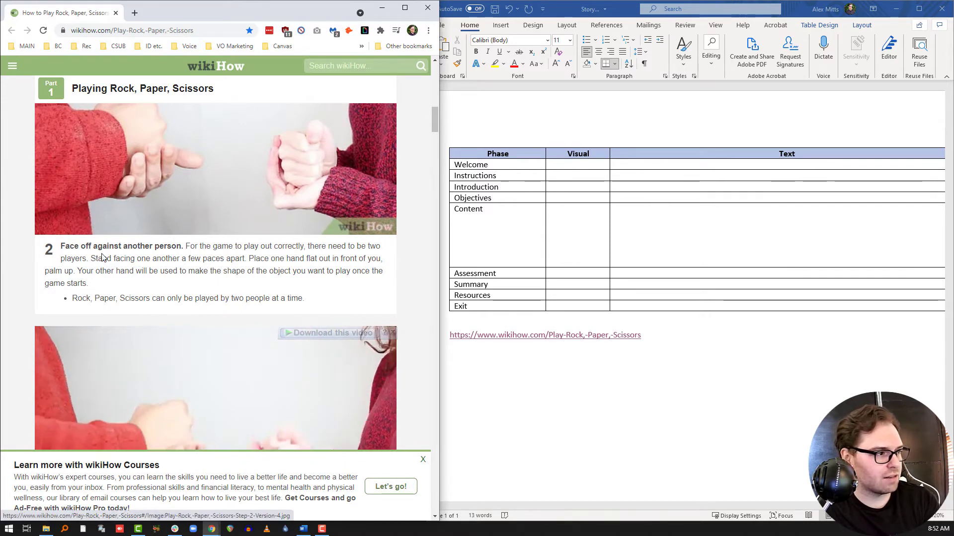
Copy "there need to be two players" from the article's step 2 into the Content row's Text cell as unformatted text.
drag(309, 245, 87, 259)
key(ctrl+c)
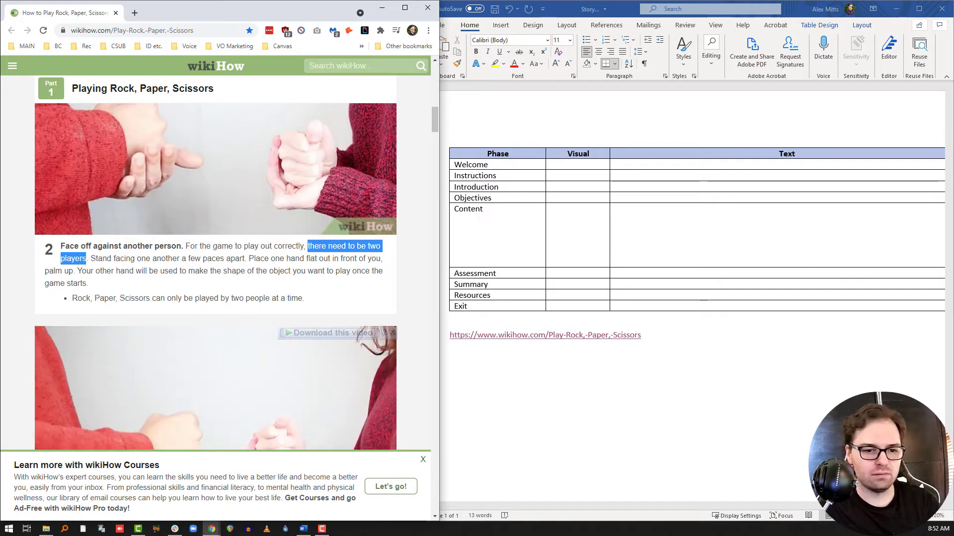
click(701, 219)
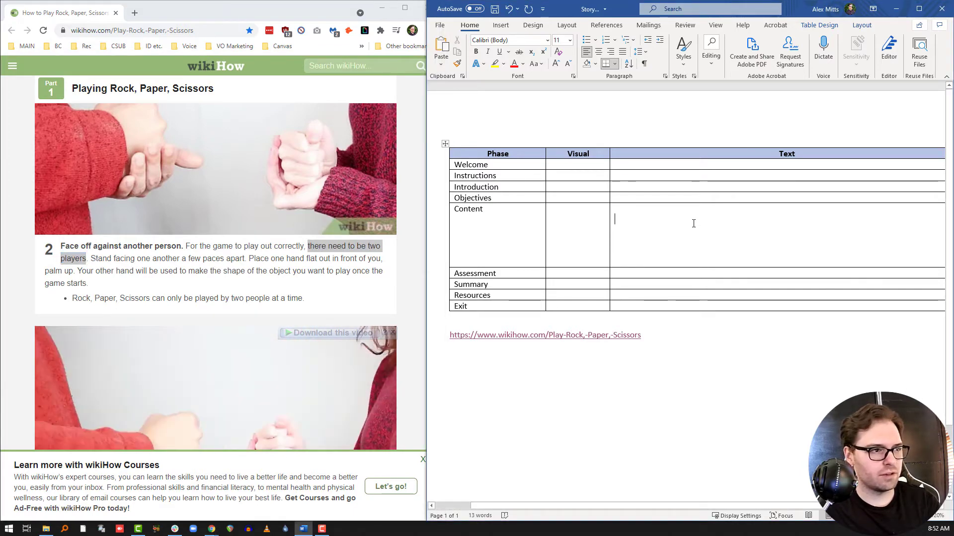
key(ctrl+v)
key(ctrl+z)
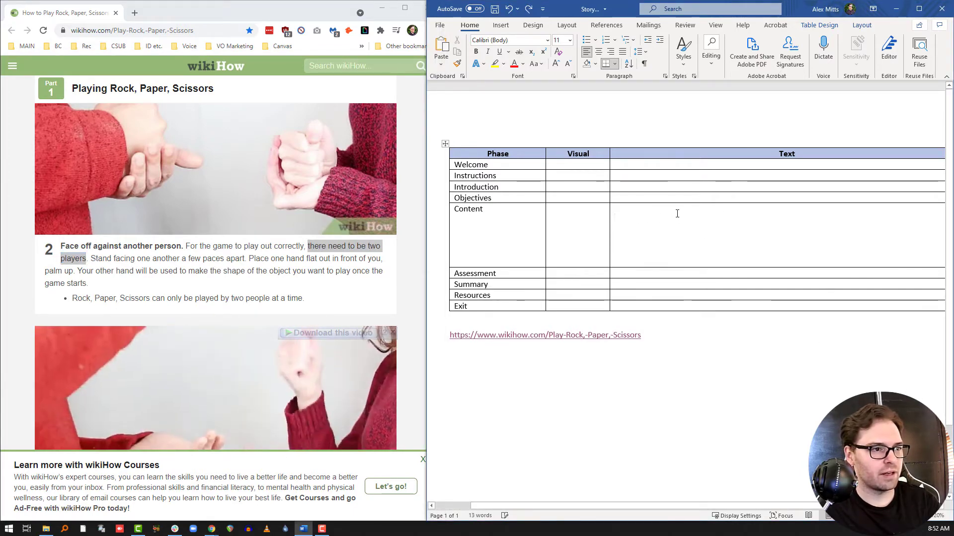
right_click(677, 213)
click(732, 260)
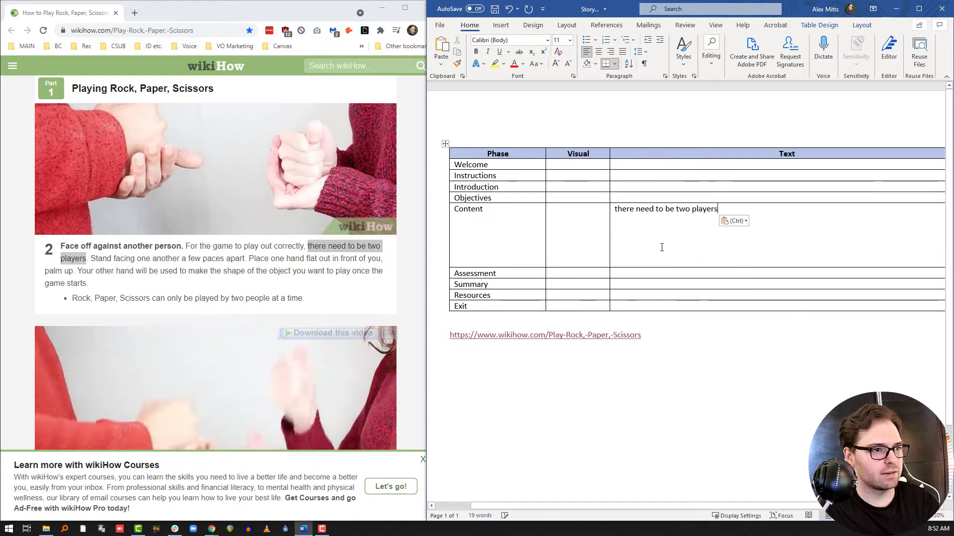
key(Return)
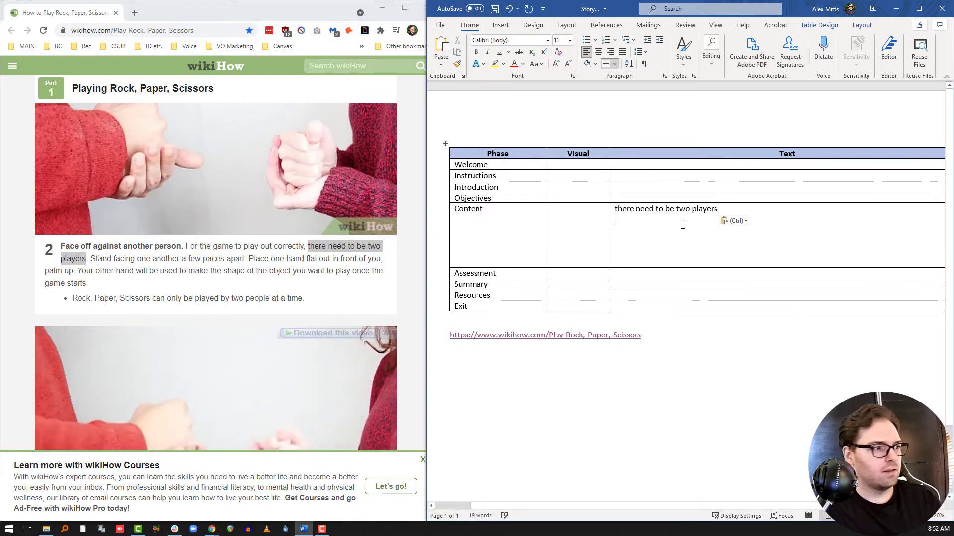
Copy step 2's text from "Place one hand flat out" through "game starts" into the Content text cell as a separate unformatted paragraph.
click(252, 258)
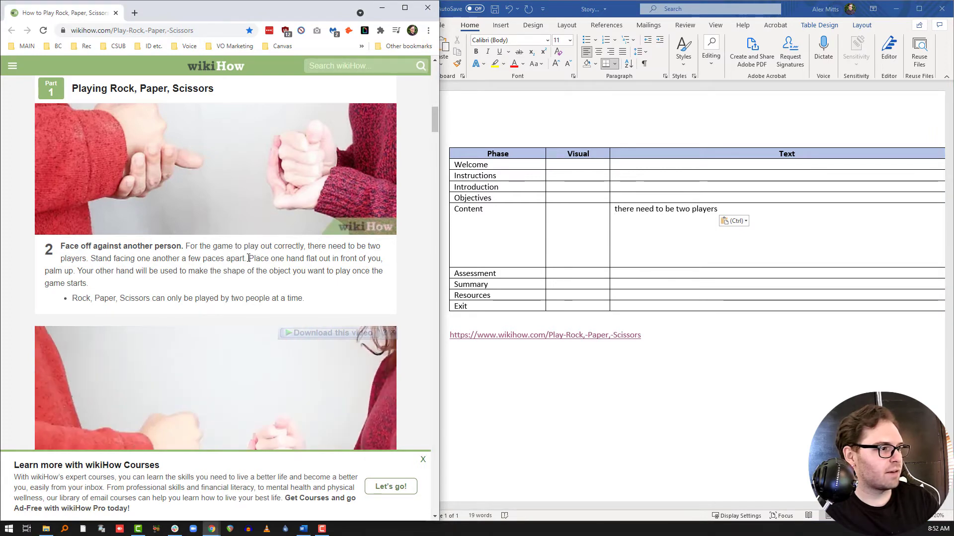
drag(249, 258, 250, 284)
right_click(280, 265)
click(298, 271)
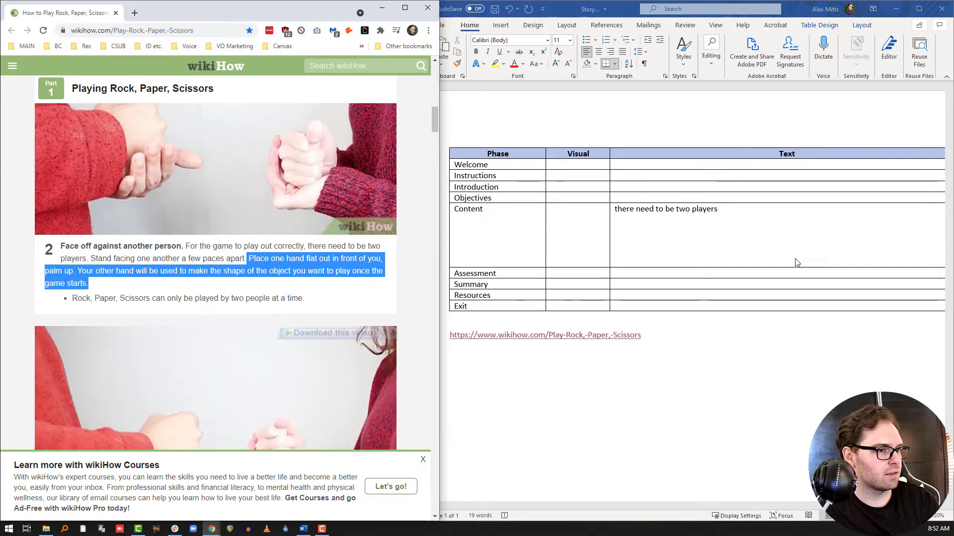
click(740, 228)
right_click(664, 226)
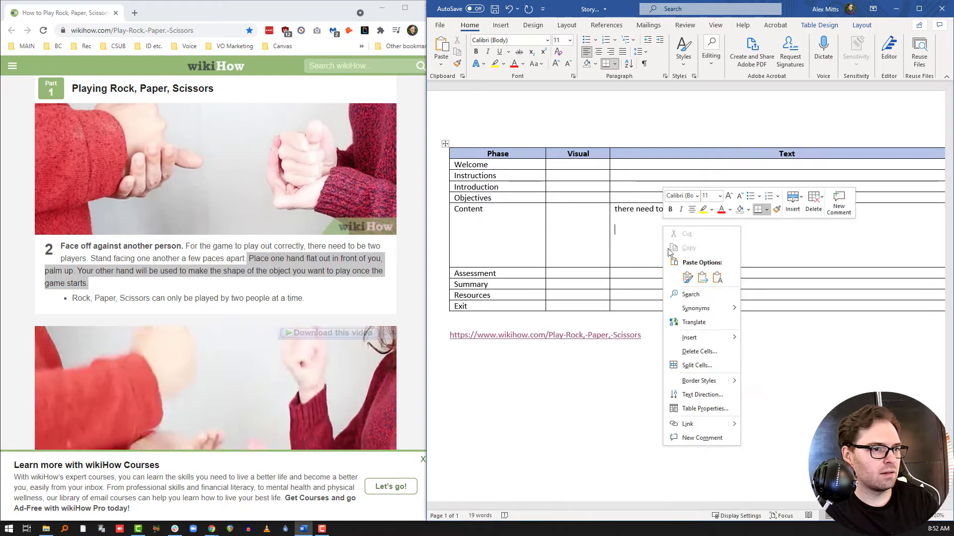
click(718, 278)
Copy step 3's opening, from "Count down to make your play" through "count of three", into the Content text cell as unformatted text.
scroll(243, 318, down, 8)
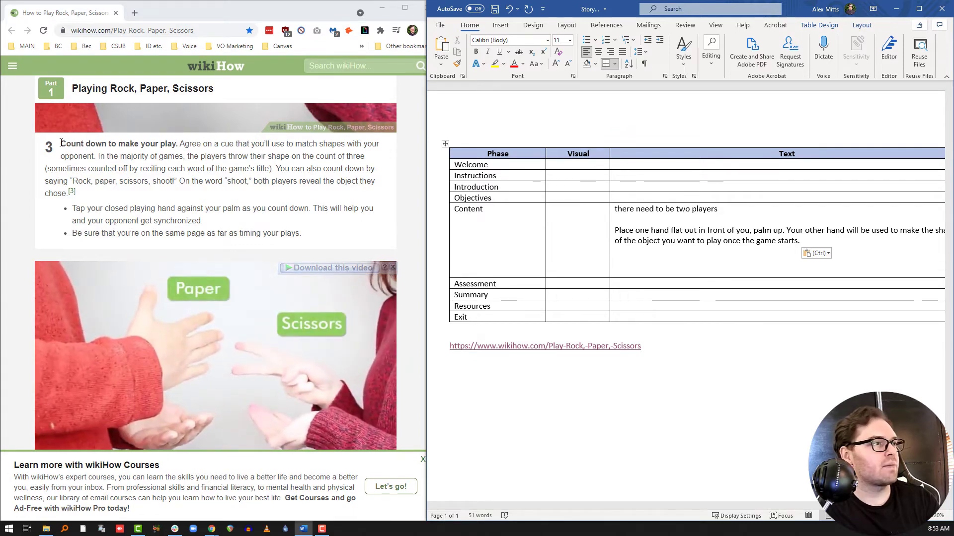
drag(61, 143, 367, 157)
right_click(344, 160)
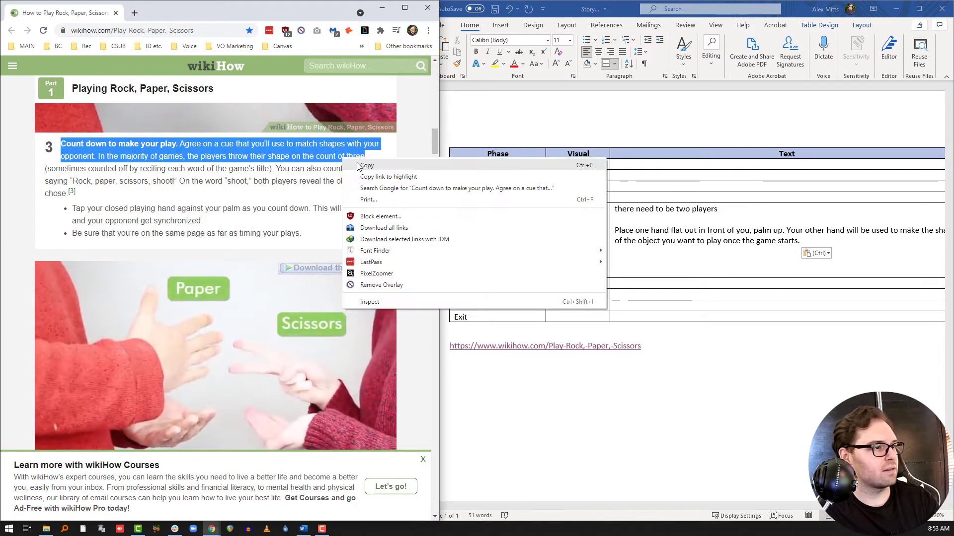
click(366, 165)
click(623, 261)
right_click(625, 260)
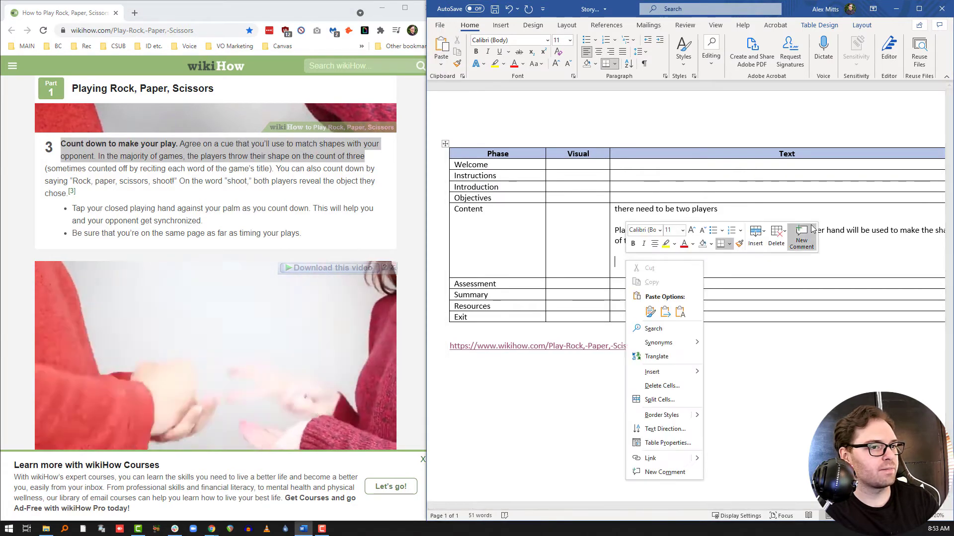
click(680, 311)
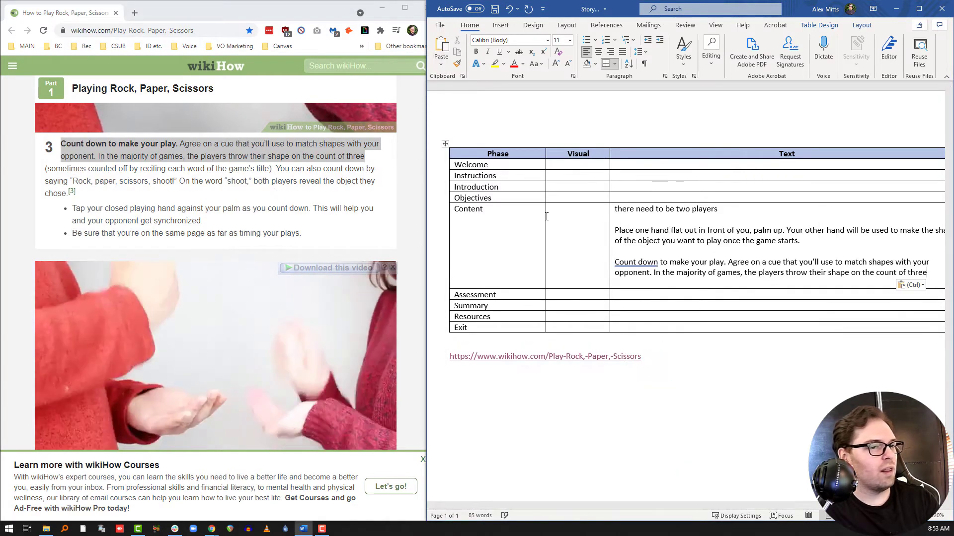
key(Return)
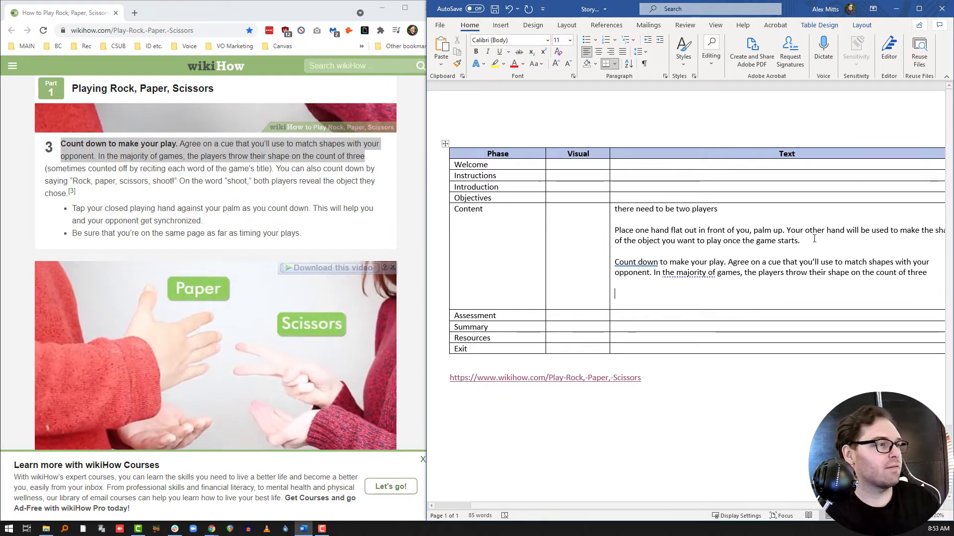
click(282, 178)
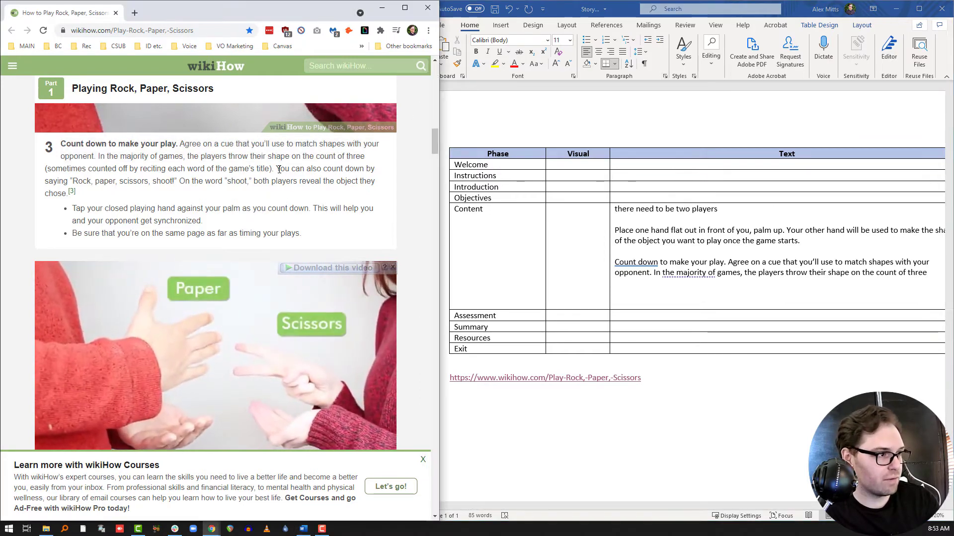
drag(276, 169, 298, 195)
right_click(298, 182)
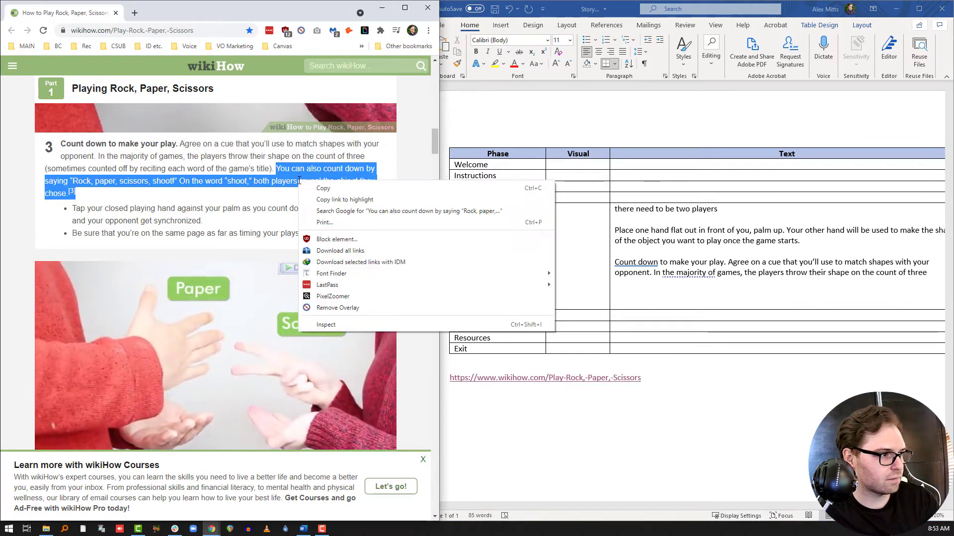
click(219, 188)
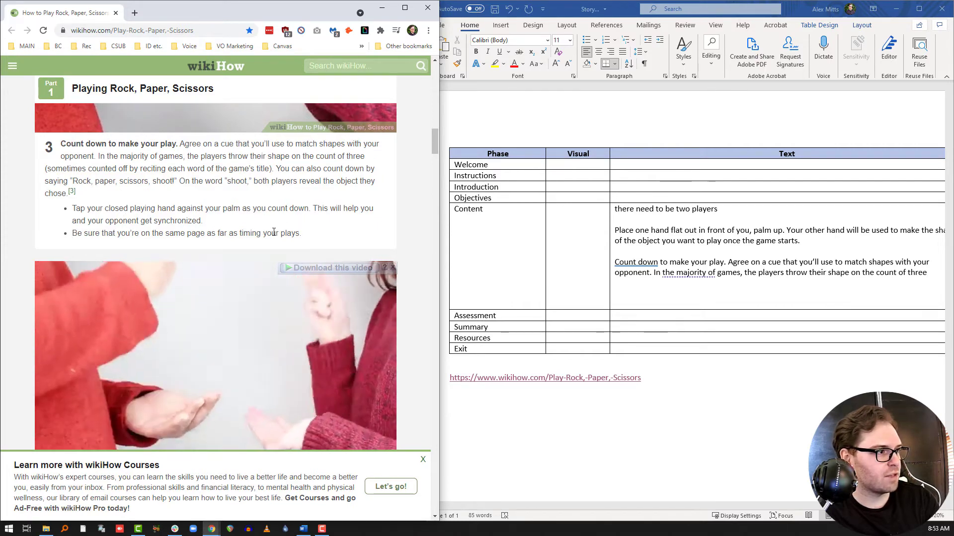
Copy the rest of step 3, from "You can also count down" through "timing your plays", into the Content text cell as unformatted text.
drag(277, 170, 311, 237)
right_click(315, 210)
click(343, 216)
click(684, 299)
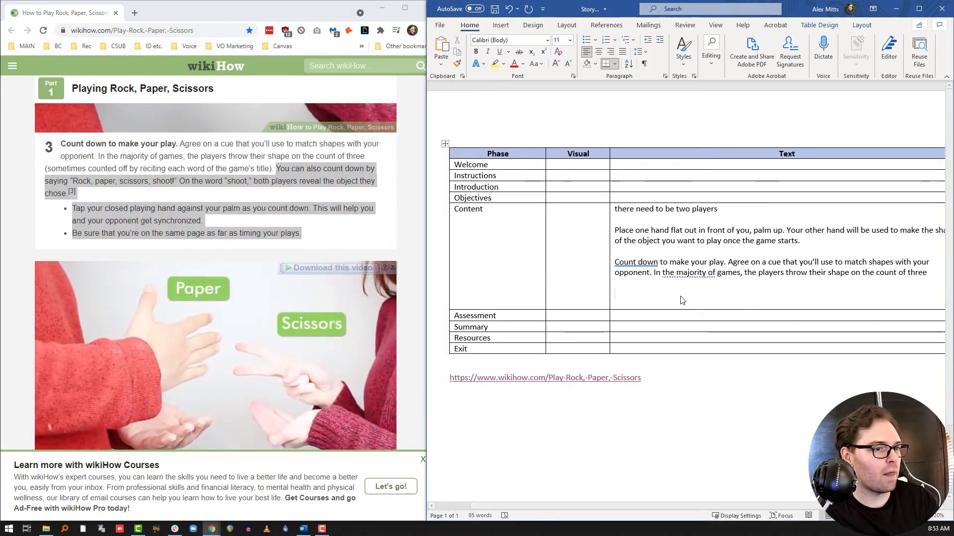
right_click(650, 295)
click(704, 347)
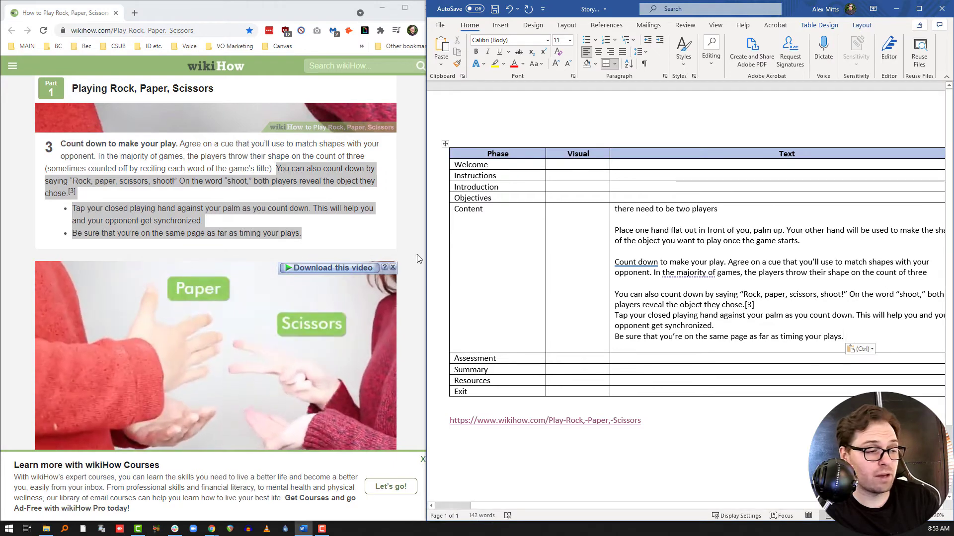
Add a new paragraph, set off by a blank line, at the end of the Content row's Text cell for the article's step 4.
click(392, 267)
scroll(276, 249, down, 1)
scroll(288, 252, down, 2)
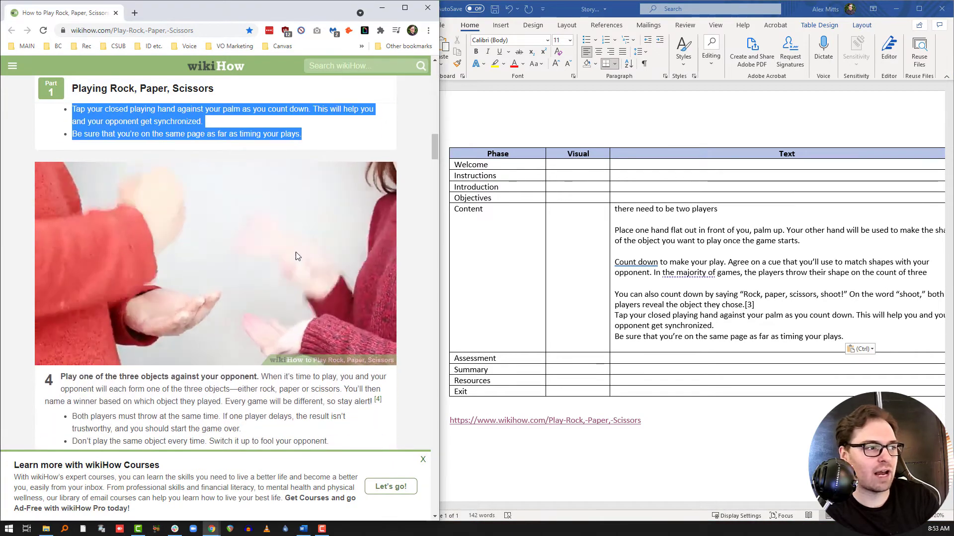
scroll(300, 257, down, 1)
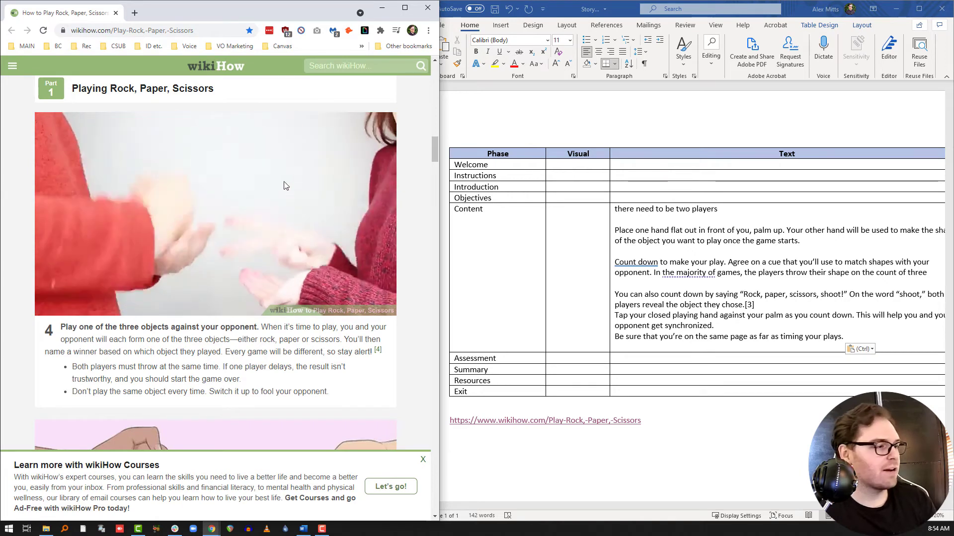
click(855, 335)
key(Return)
key(Return)
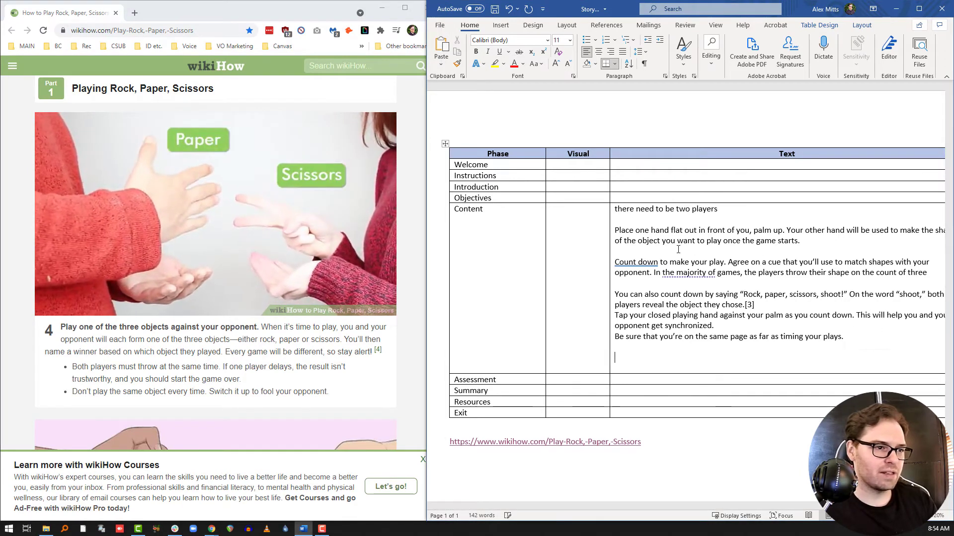
scroll(197, 226, down, 2)
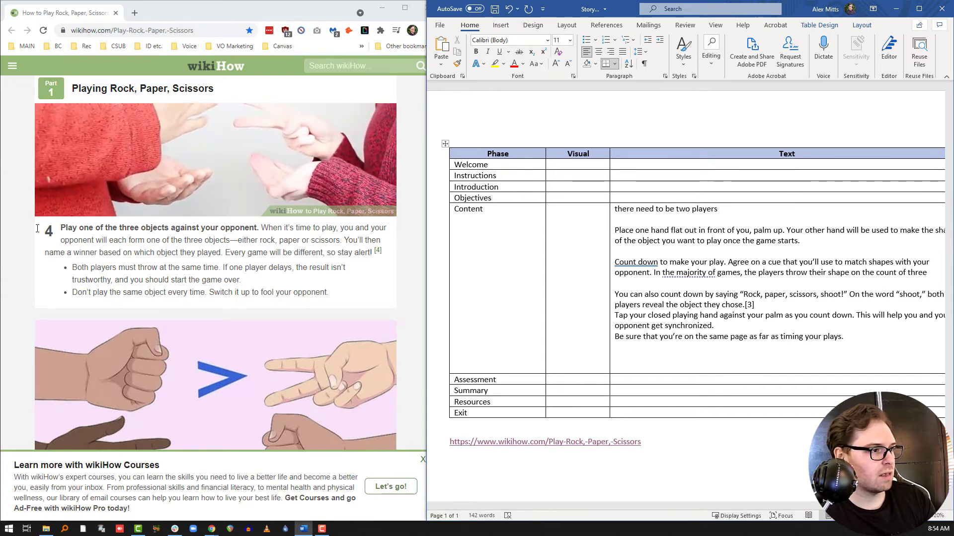
drag(60, 227, 354, 293)
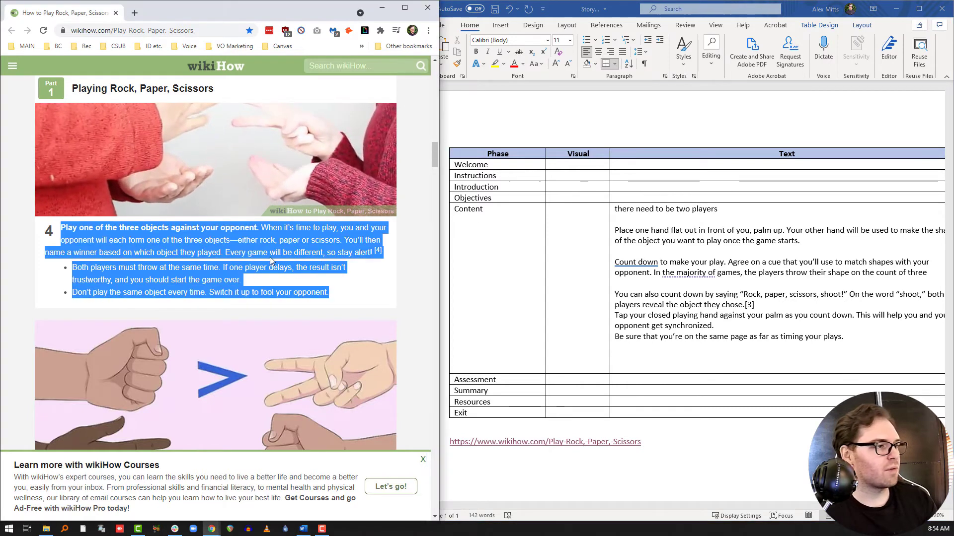
right_click(267, 248)
click(305, 256)
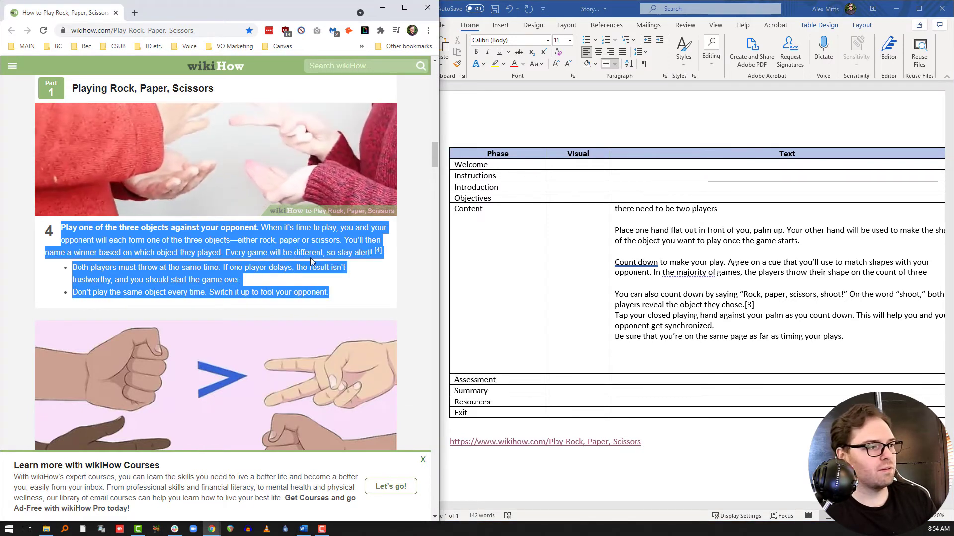
click(102, 283)
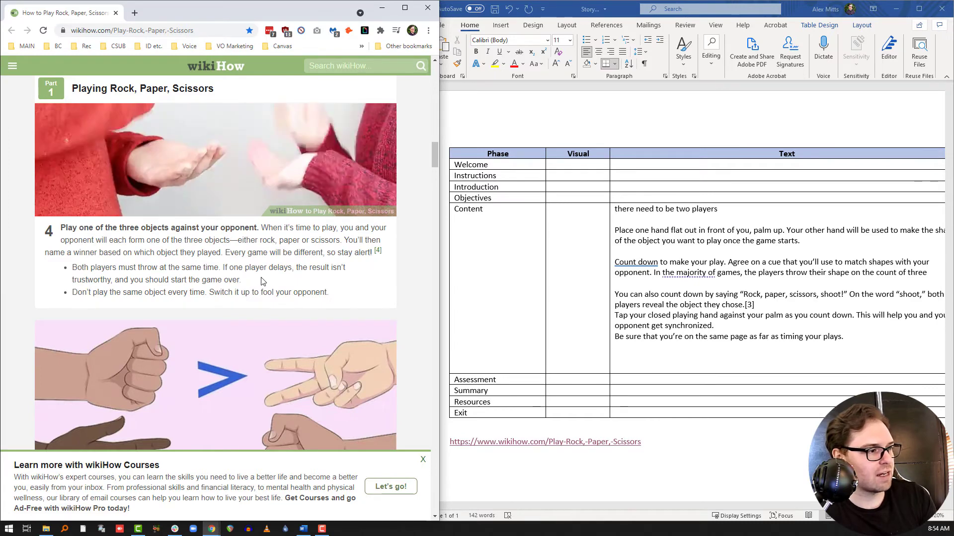
Copy step 4's text from "Play one of the three objects" through "start the game over" into the Content text cell as unformatted text.
drag(262, 282, 63, 228)
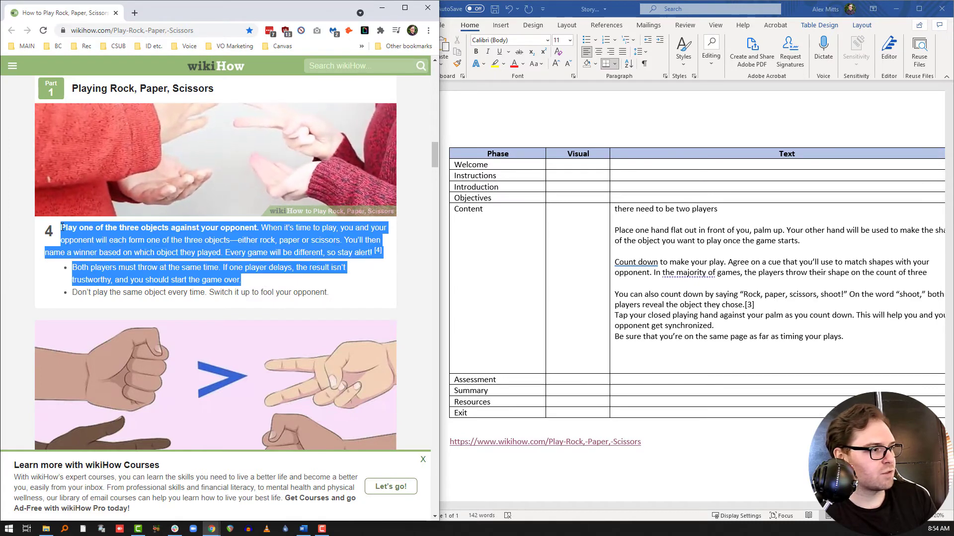
right_click(63, 227)
click(76, 236)
click(637, 362)
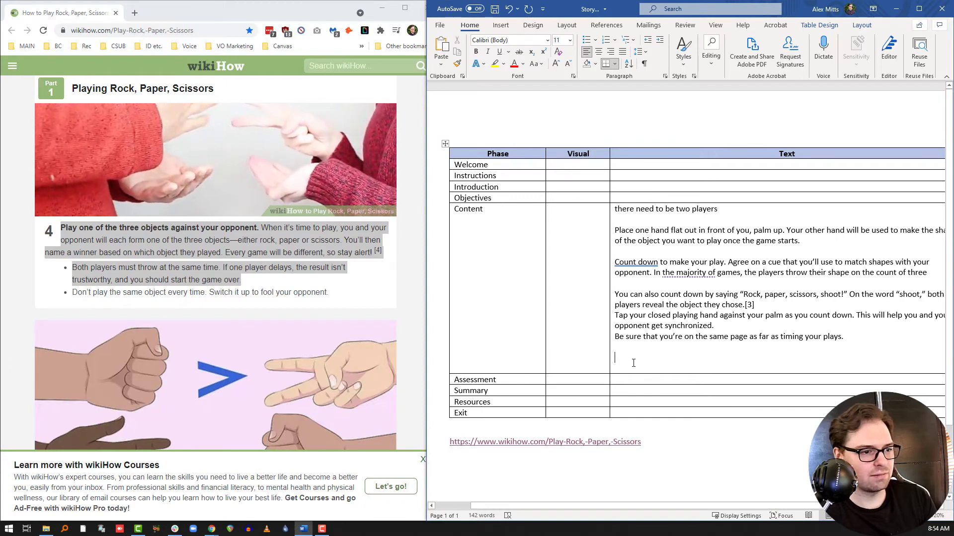
right_click(636, 361)
click(688, 196)
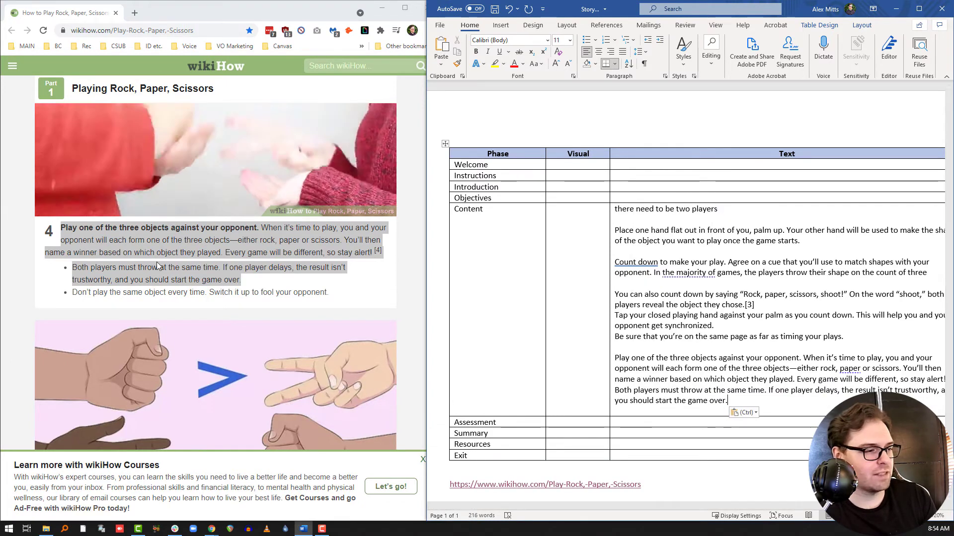
Examine the article's step 5 illustration and text for which hand shape beats which.
scroll(158, 263, down, 4)
scroll(160, 272, down, 1)
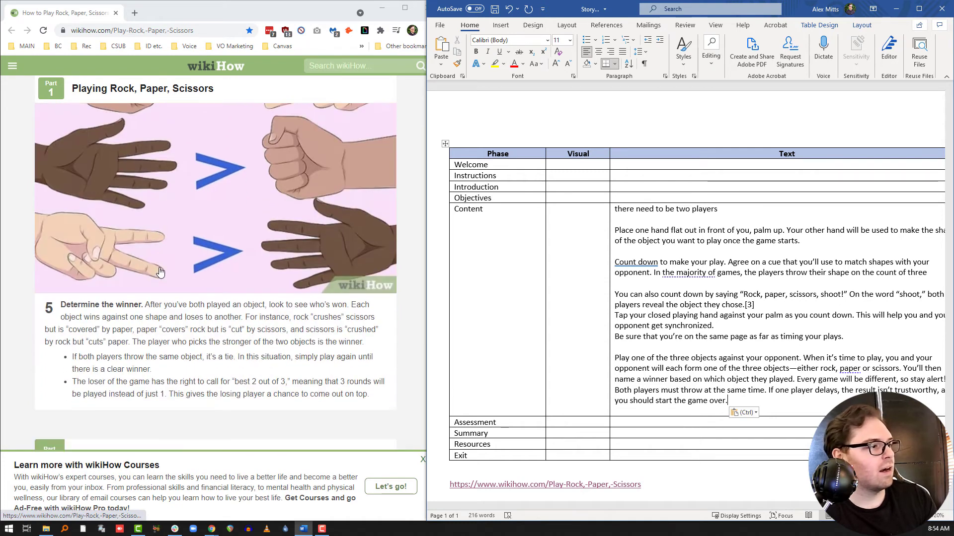
click(86, 337)
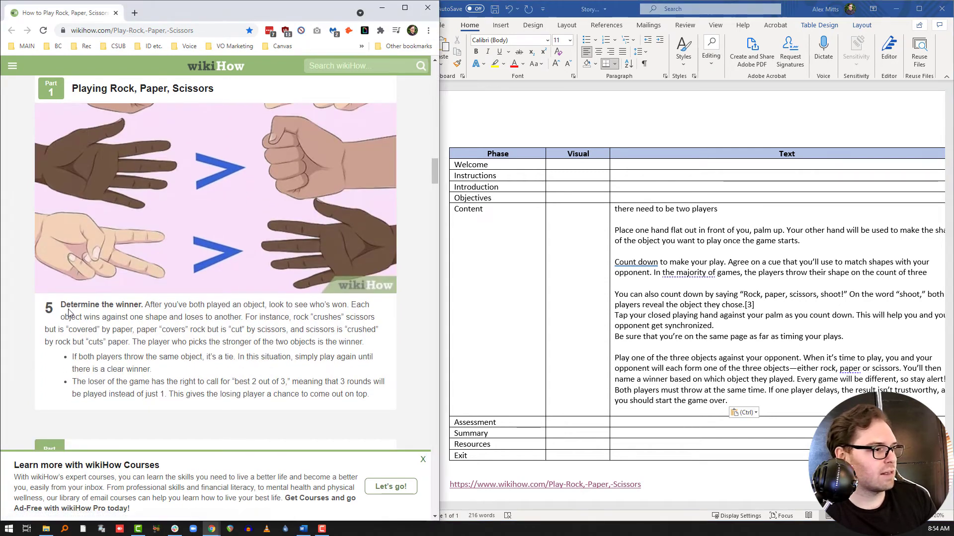
scroll(180, 143, up, 1)
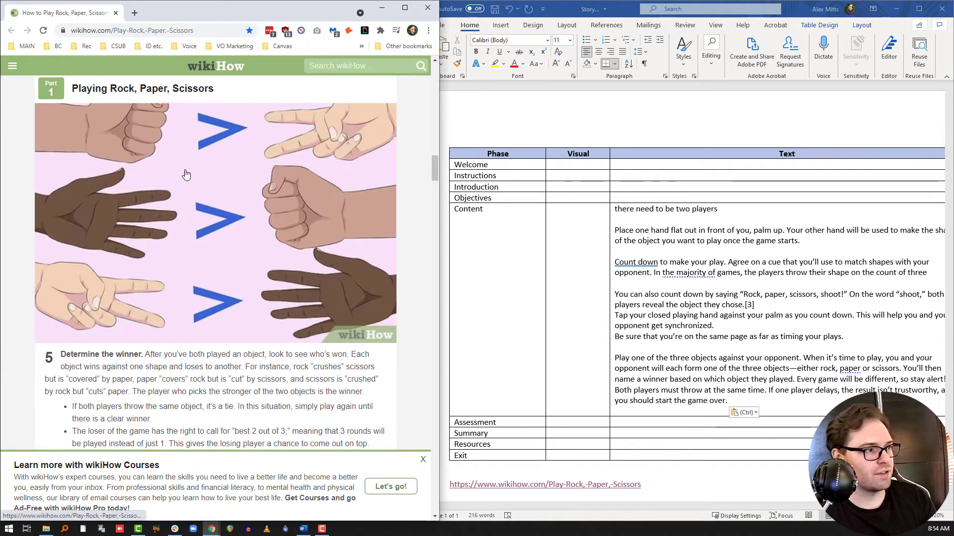
scroll(219, 268, up, 1)
scroll(170, 315, down, 1)
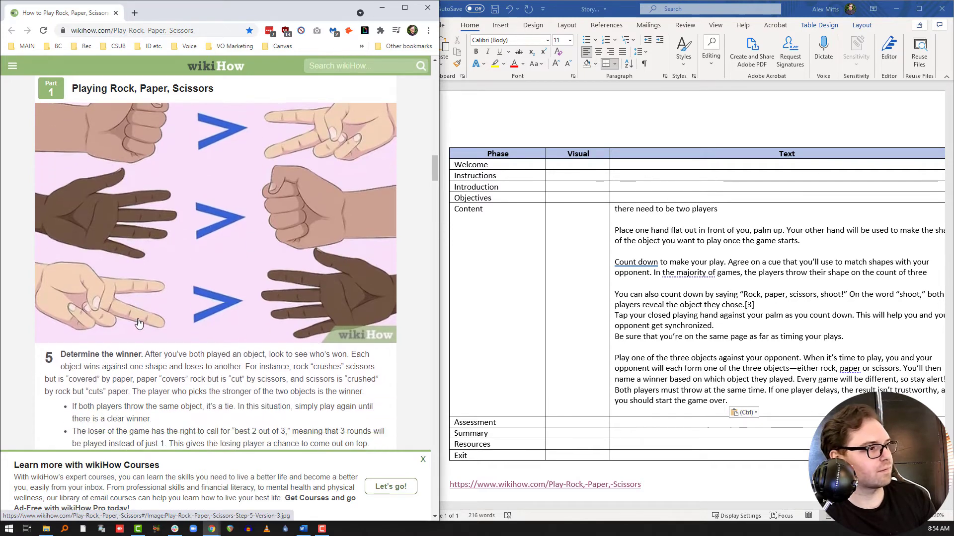
scroll(166, 313, up, 1)
scroll(168, 318, down, 4)
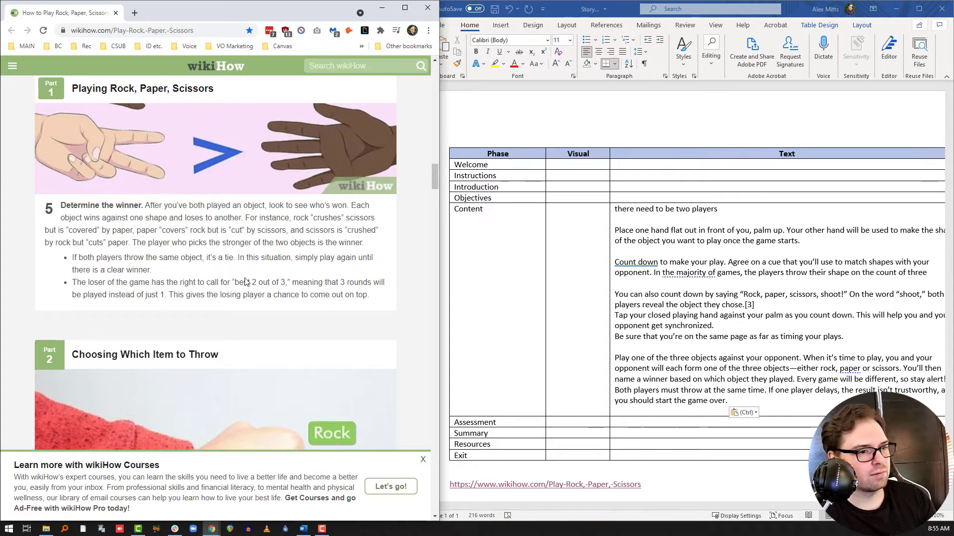
Copy step 5's main paragraph, from "Determine the winner" through "is the winner", into the Content text cell as a separate unformatted paragraph.
drag(61, 203, 364, 242)
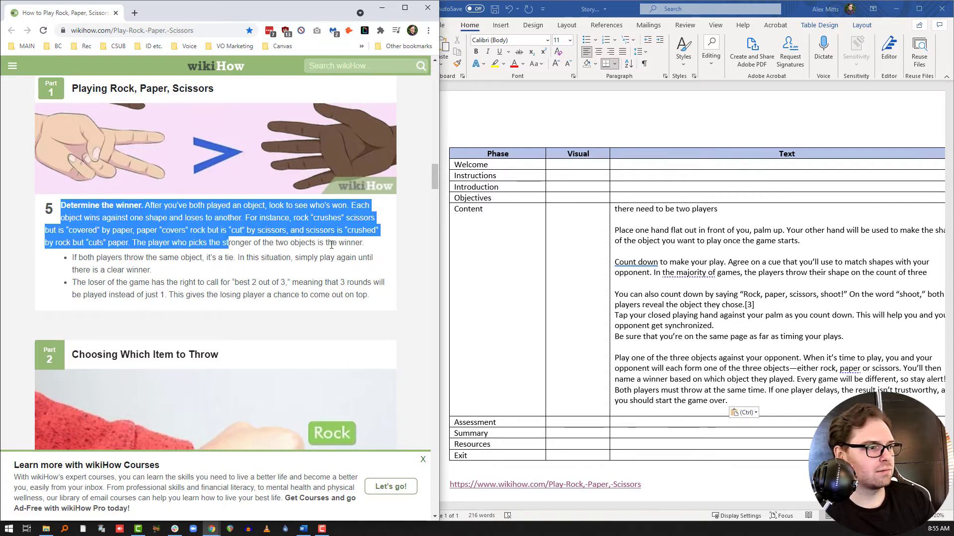
right_click(319, 226)
click(343, 240)
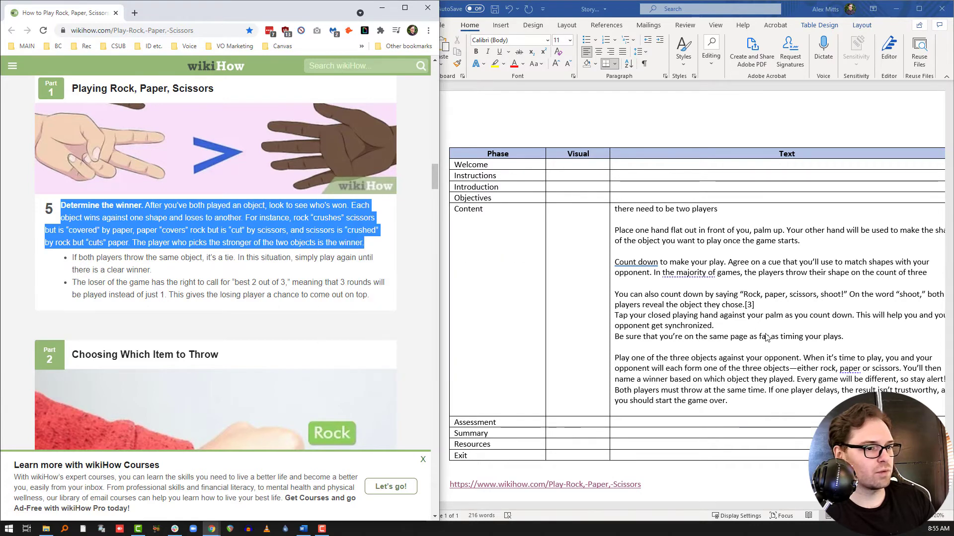
click(754, 401)
key(Return)
key(Return)
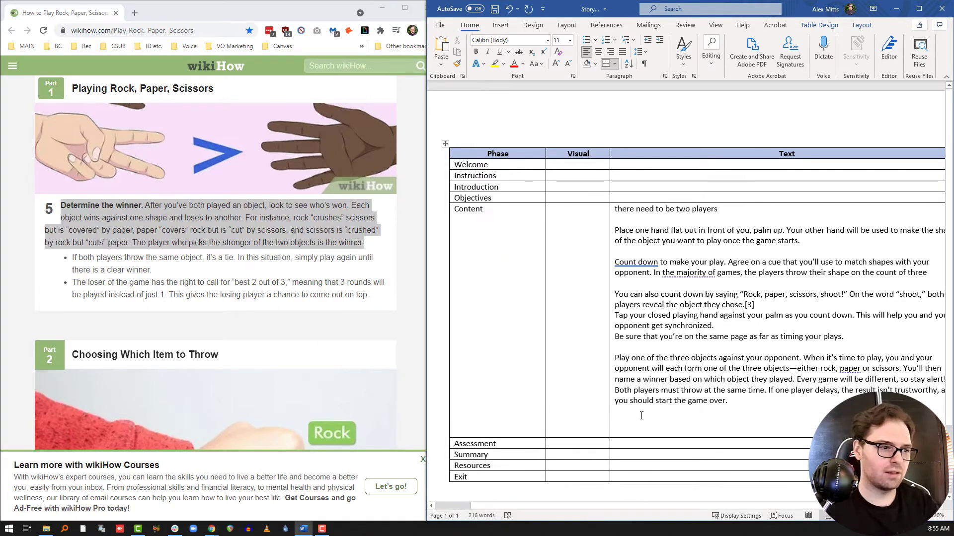
right_click(638, 421)
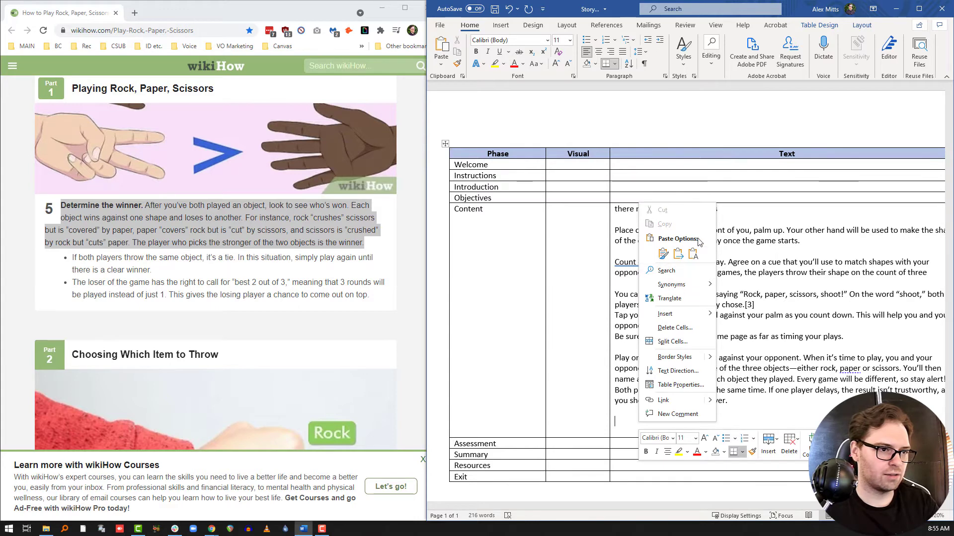
click(693, 255)
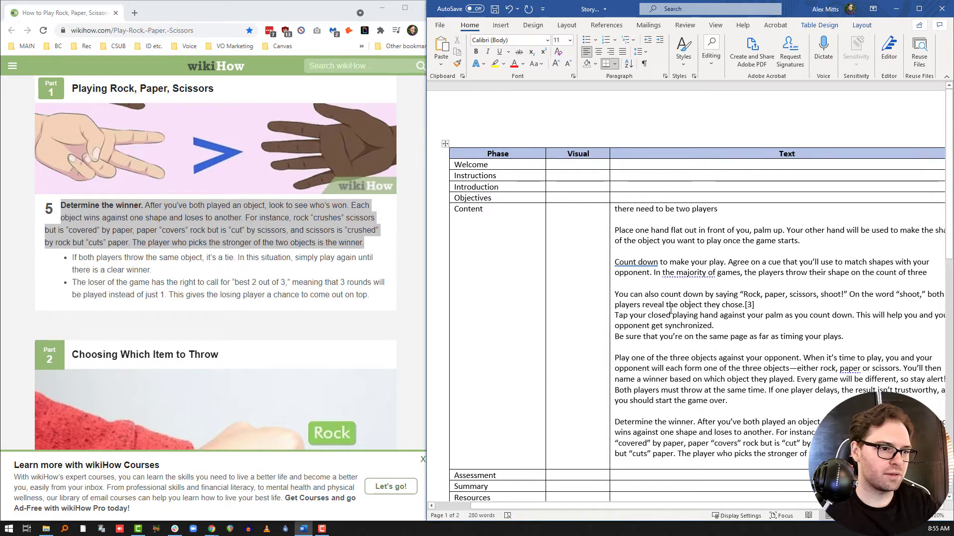
Copy step 5's "The loser of the game has the right" bullet as unformatted text below the "You can also count down" paragraph.
click(769, 308)
key(Return)
key(Return)
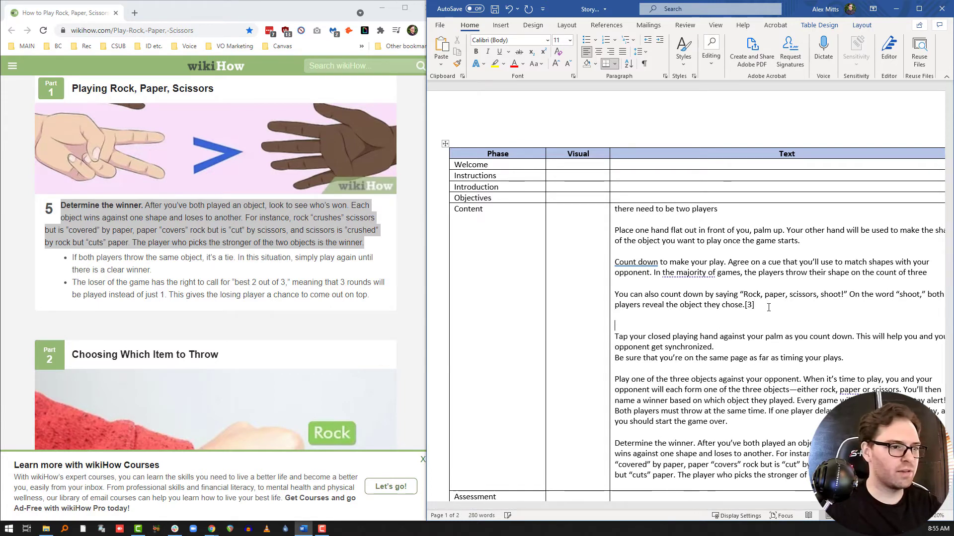
click(84, 283)
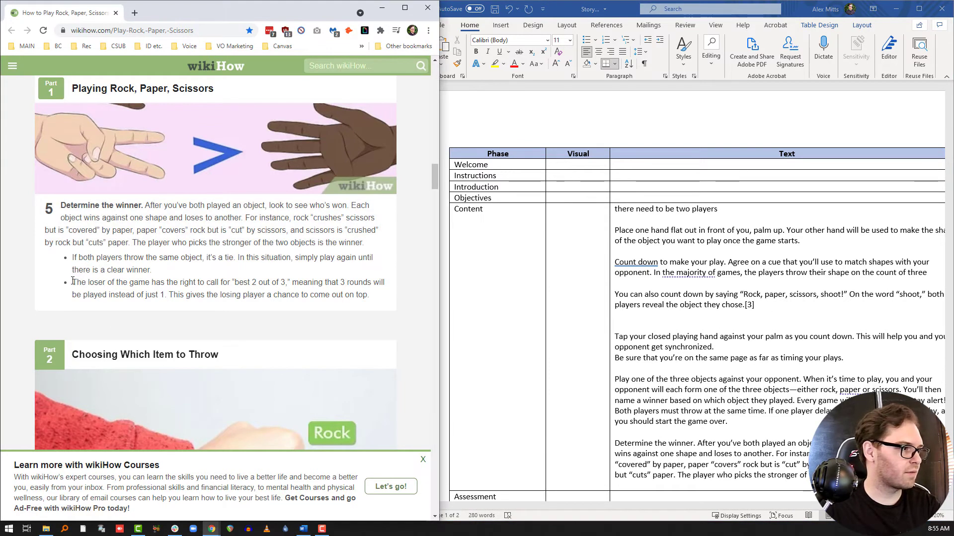
drag(74, 281, 370, 295)
click(646, 323)
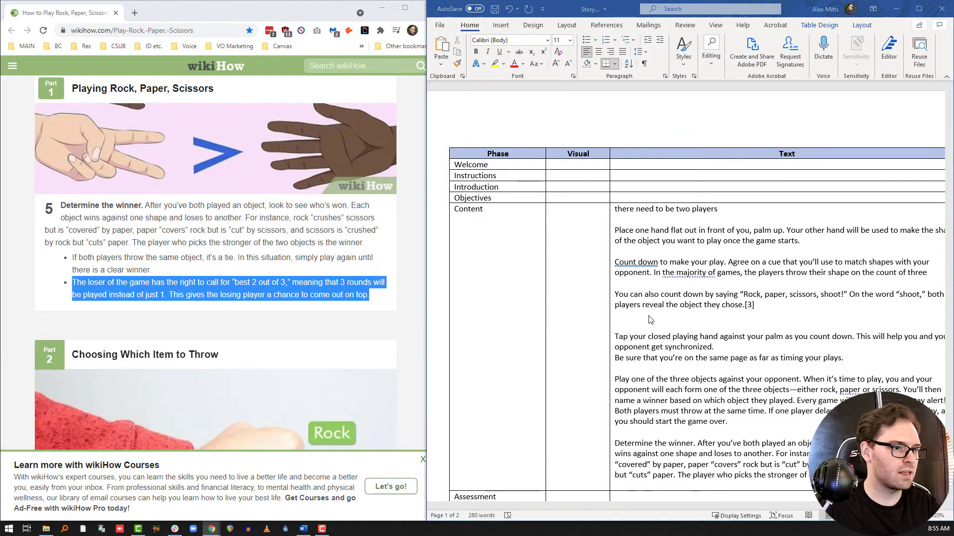
right_click(647, 316)
click(699, 148)
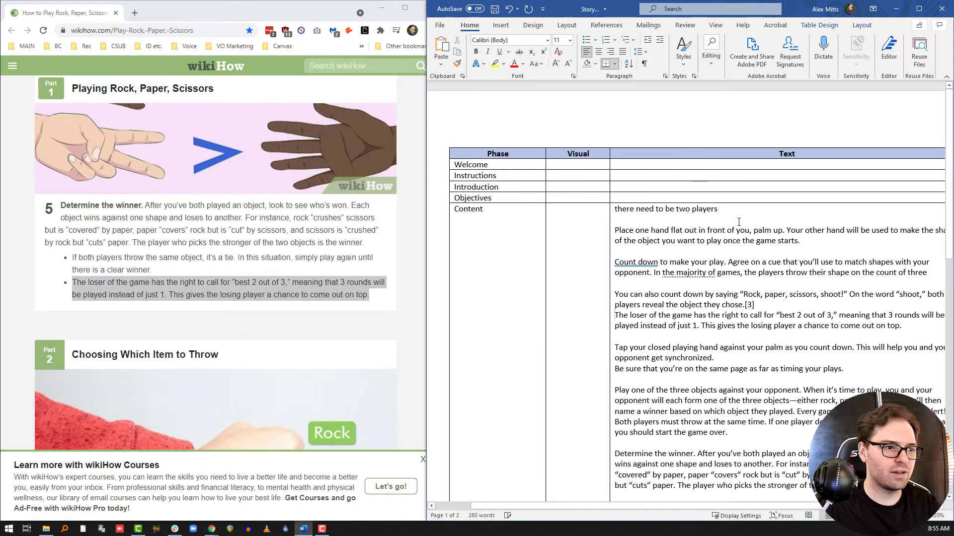
Highlight the "You can also count down" and "The loser of the game" paragraphs in turquoise.
drag(908, 327, 614, 294)
click(504, 65)
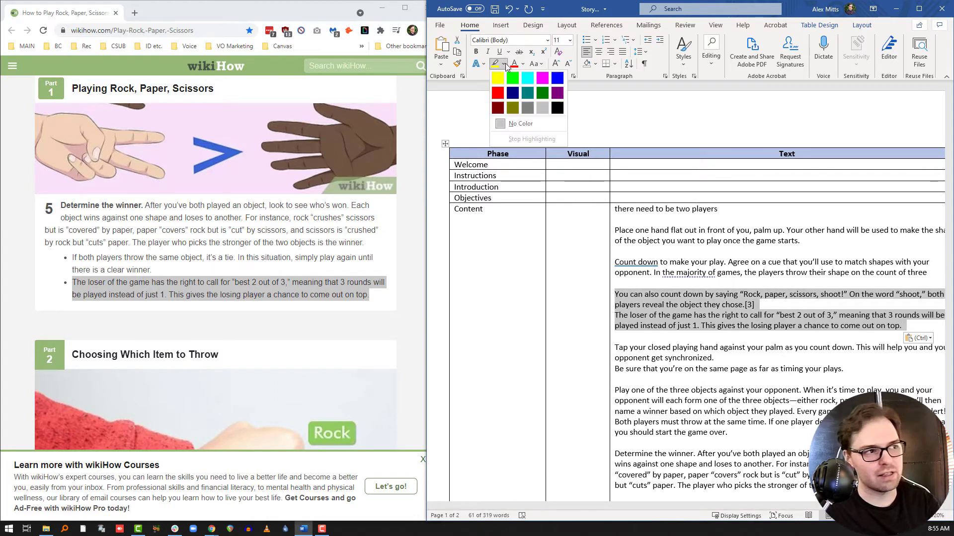
click(531, 80)
click(768, 248)
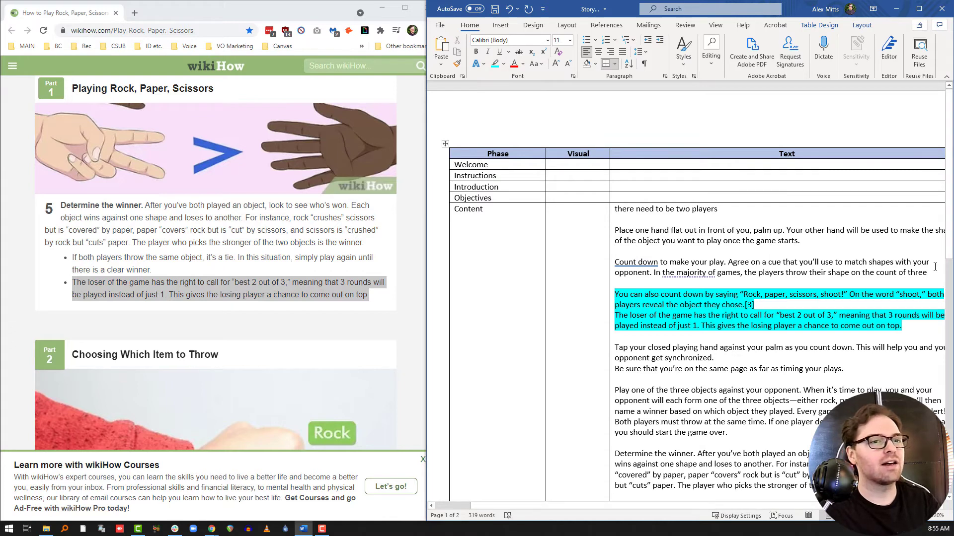
Highlight the Content text from "there need to be two players" through "count of three" in yellow.
drag(929, 273, 620, 208)
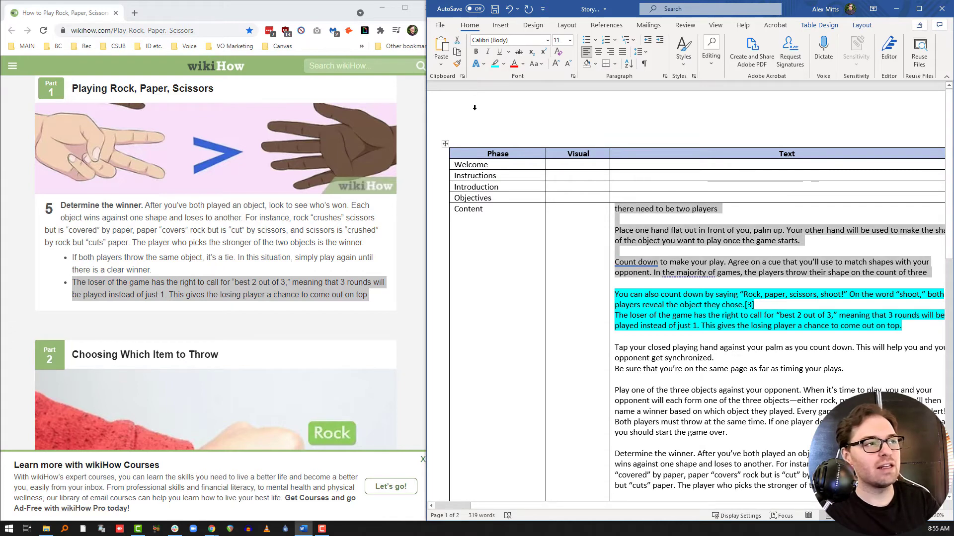
click(503, 63)
click(497, 84)
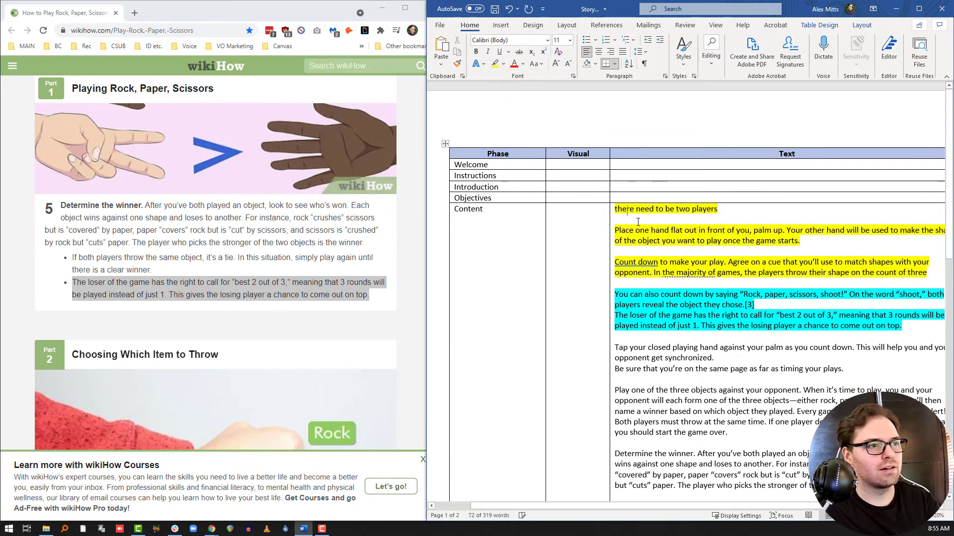
Highlight the remaining Content text, from "Tap your closed playing hand" through "is the winner", in yellow.
scroll(617, 287, down, 2)
click(618, 288)
drag(615, 290, 904, 430)
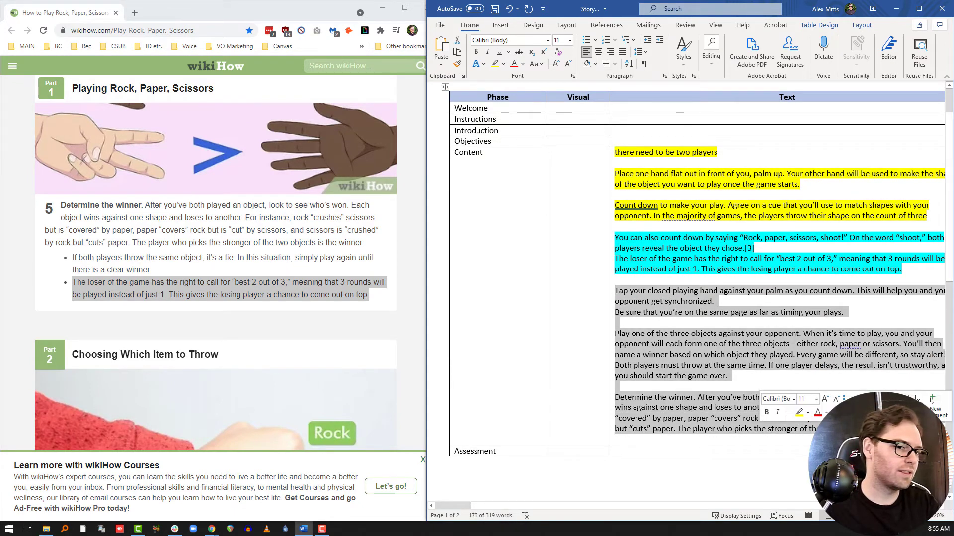
click(495, 64)
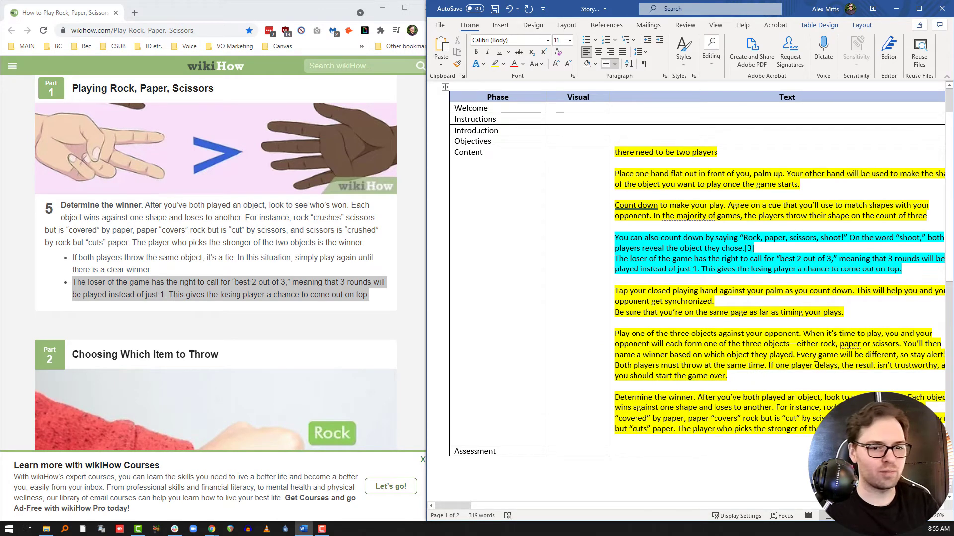
Copy wikiHow's "Play rock" instruction through "shoot" as unformatted text below the "Determine the winner" paragraph in the Content row.
key(Return)
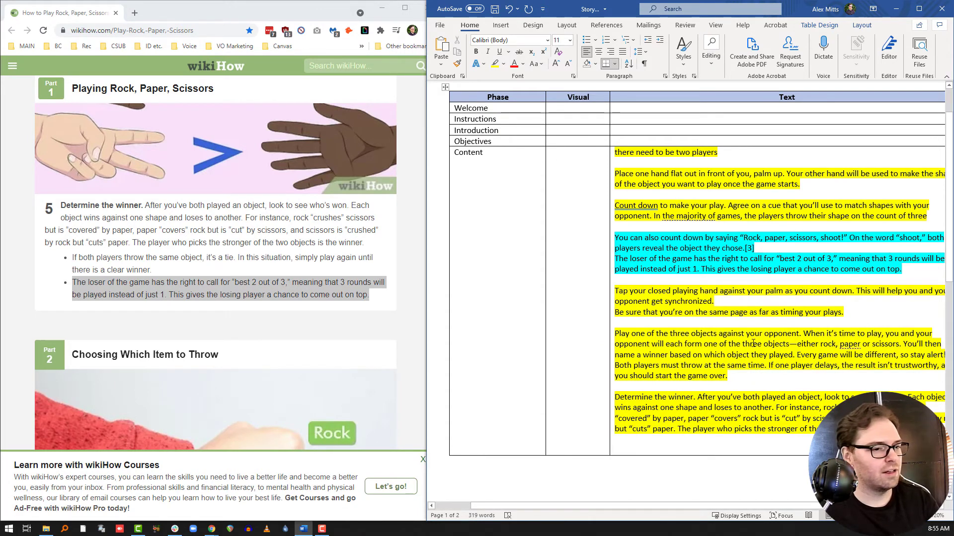
scroll(654, 326, down, 6)
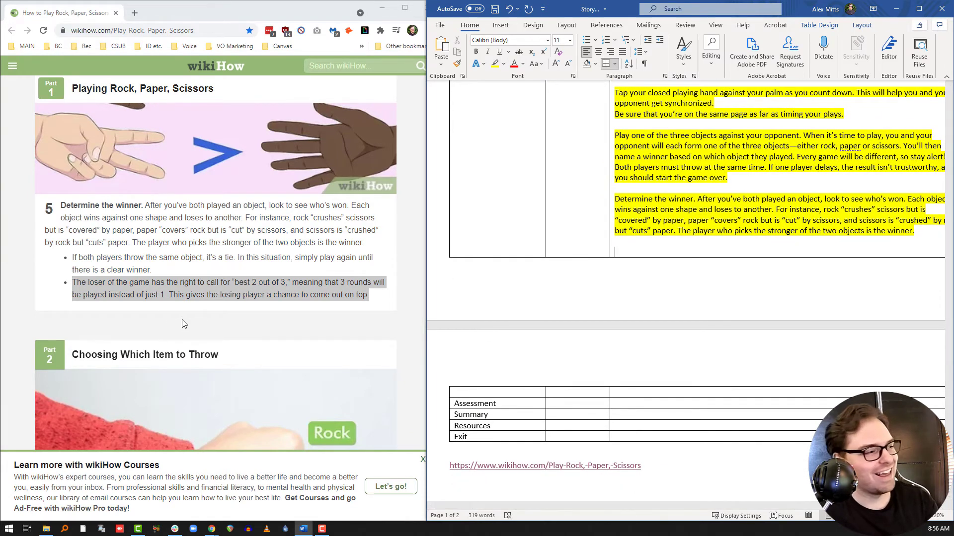
scroll(183, 321, down, 3)
scroll(184, 319, down, 3)
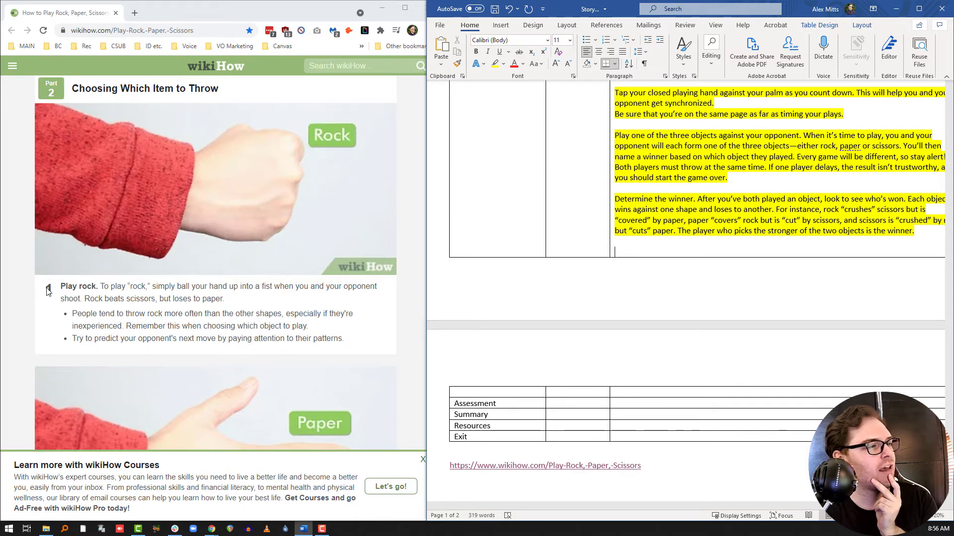
drag(59, 290, 83, 299)
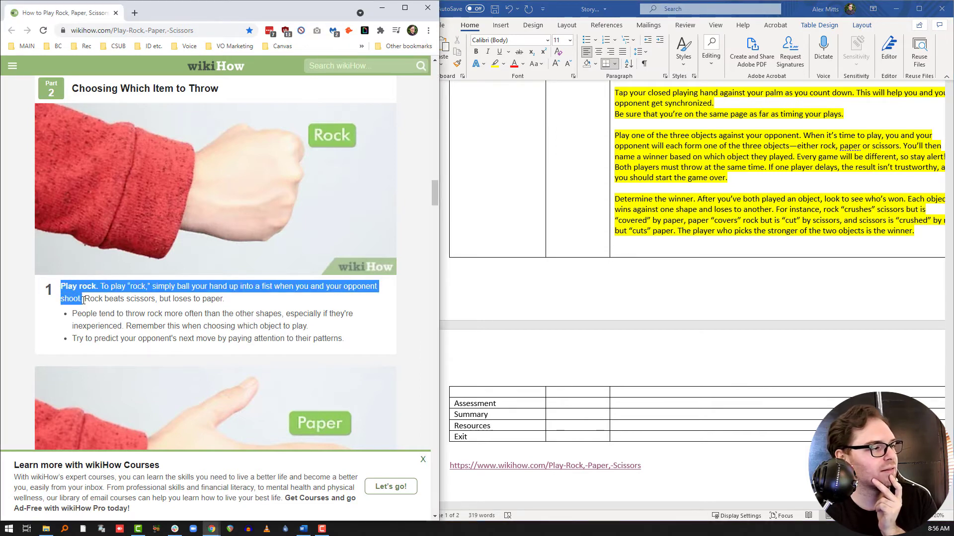
right_click(124, 297)
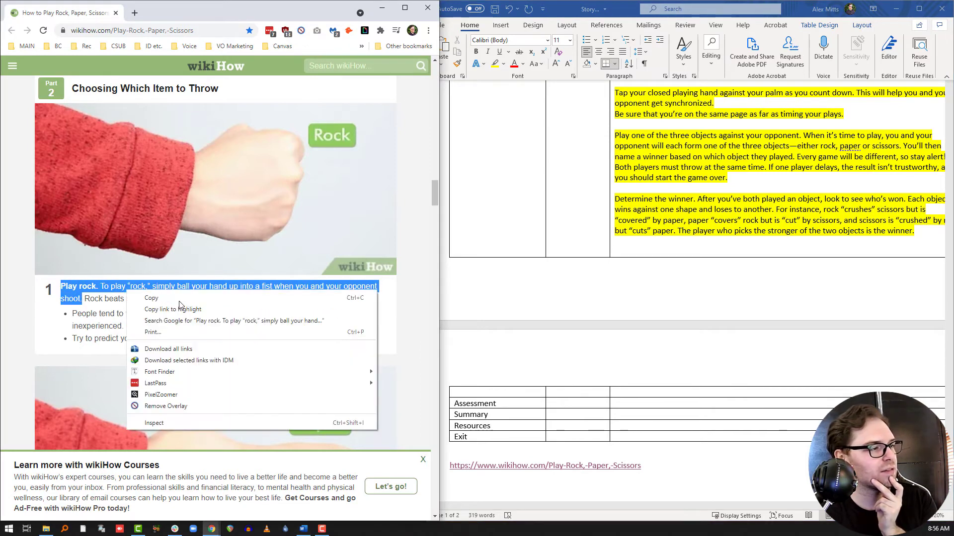
click(144, 304)
click(723, 252)
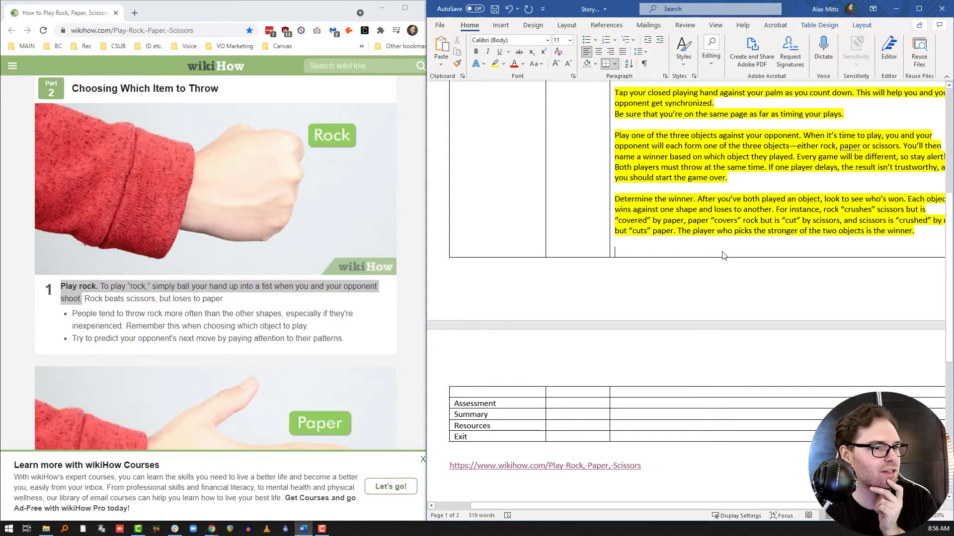
right_click(713, 252)
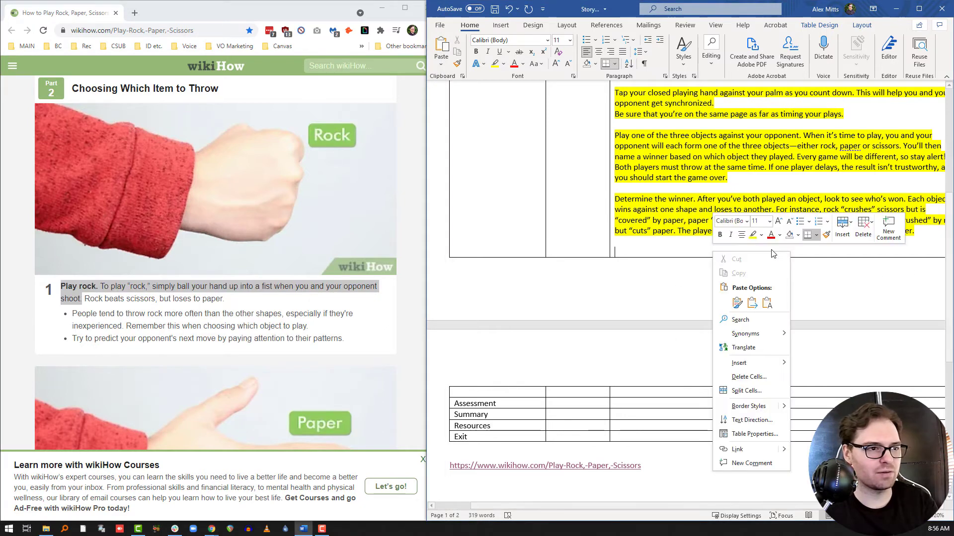
click(768, 303)
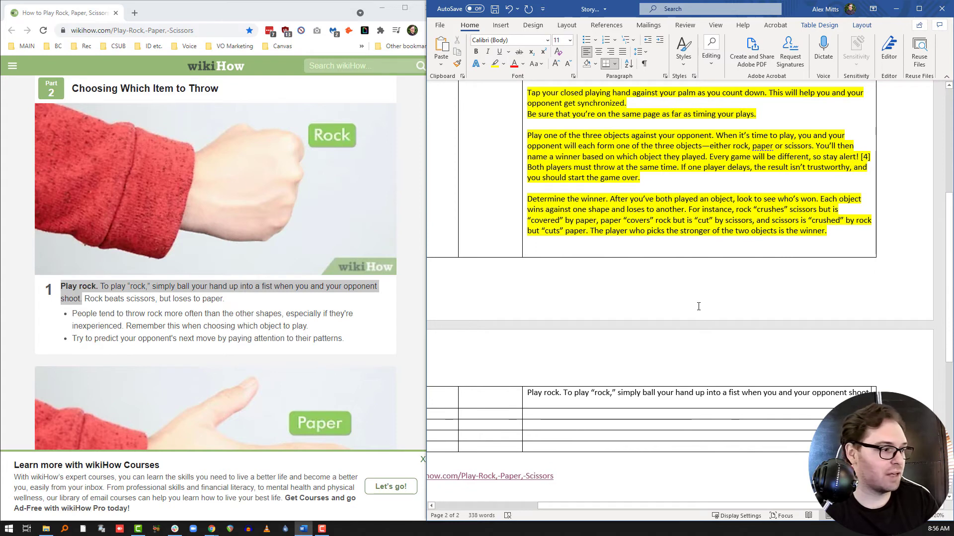
Copy wikiHow's "Play paper" instruction through "outstretched" as unformatted text into a new paragraph below "Play rock".
key(Return)
scroll(83, 300, down, 1)
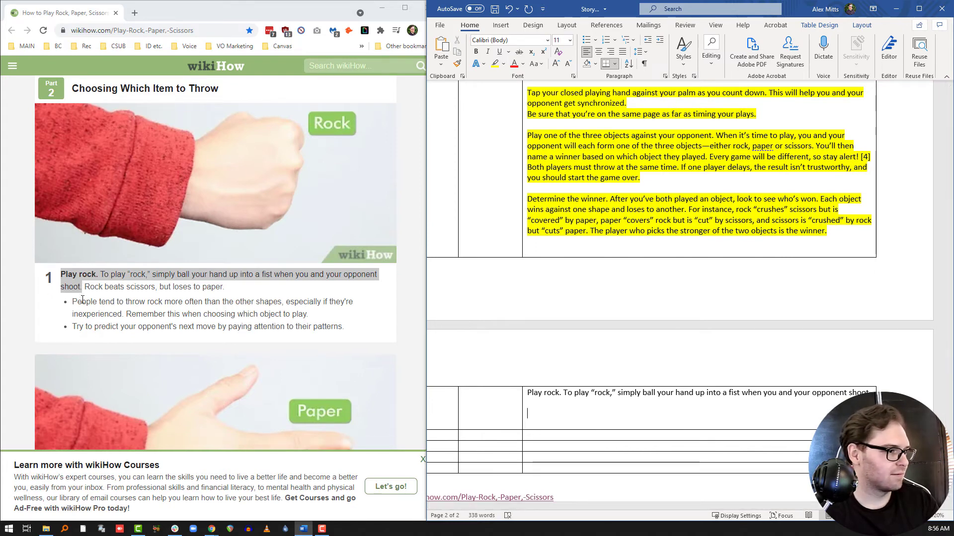
scroll(83, 300, down, 5)
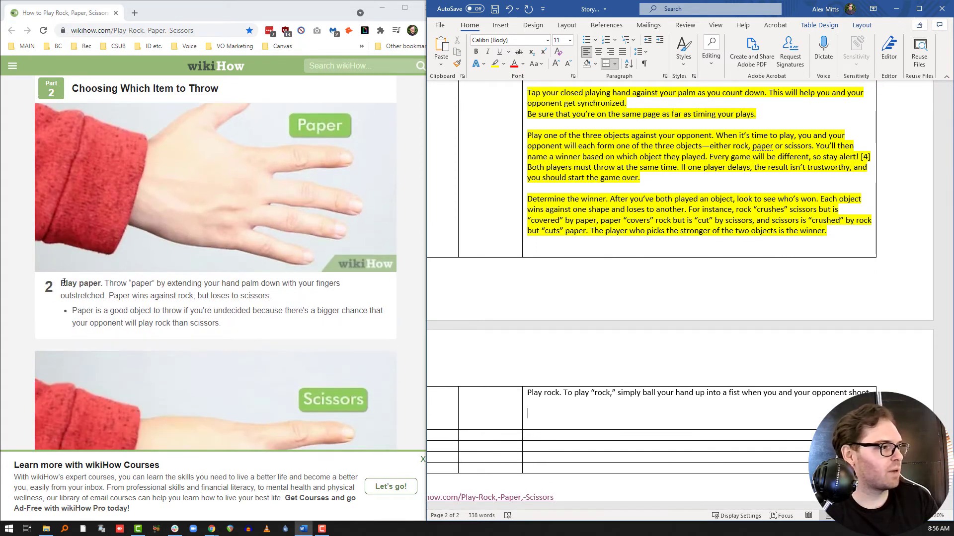
drag(62, 283, 91, 297)
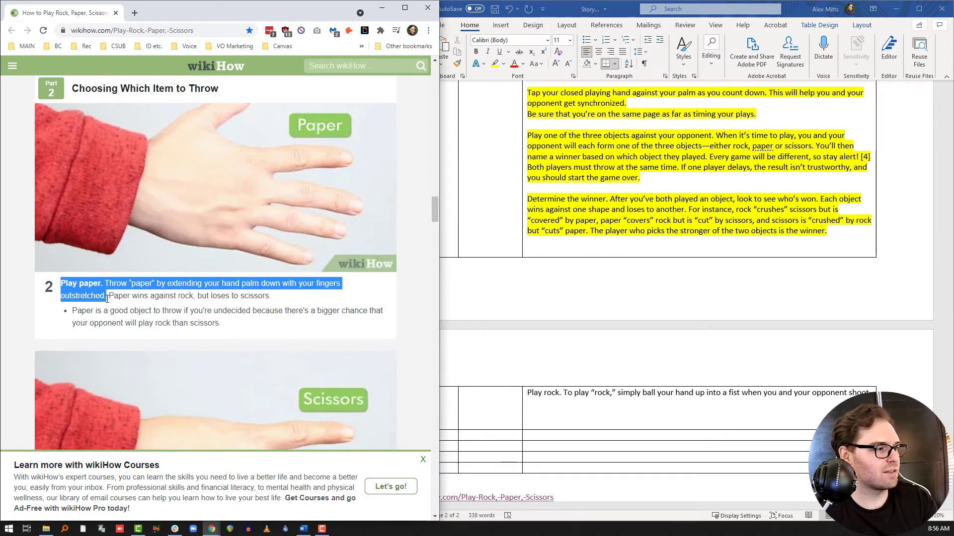
right_click(103, 284)
click(141, 293)
click(544, 414)
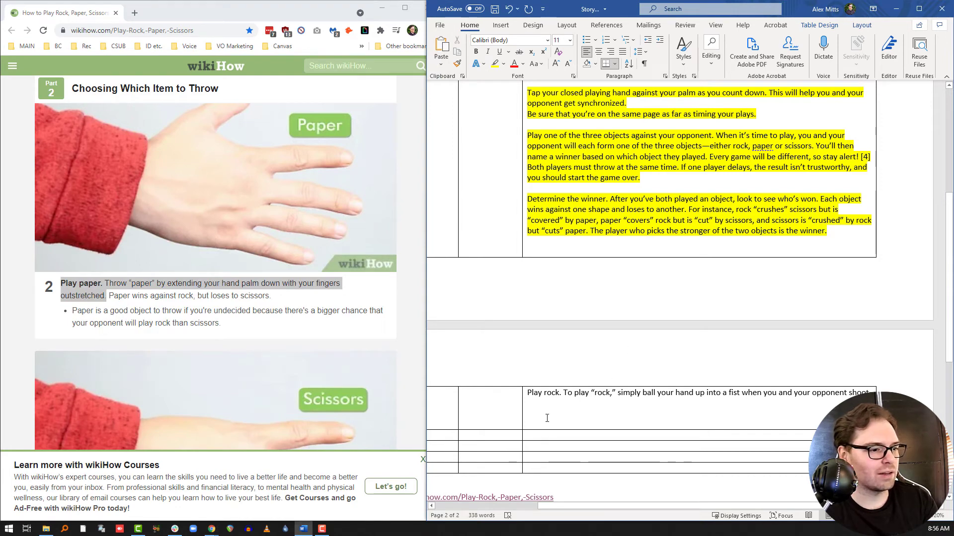
right_click(547, 418)
click(604, 252)
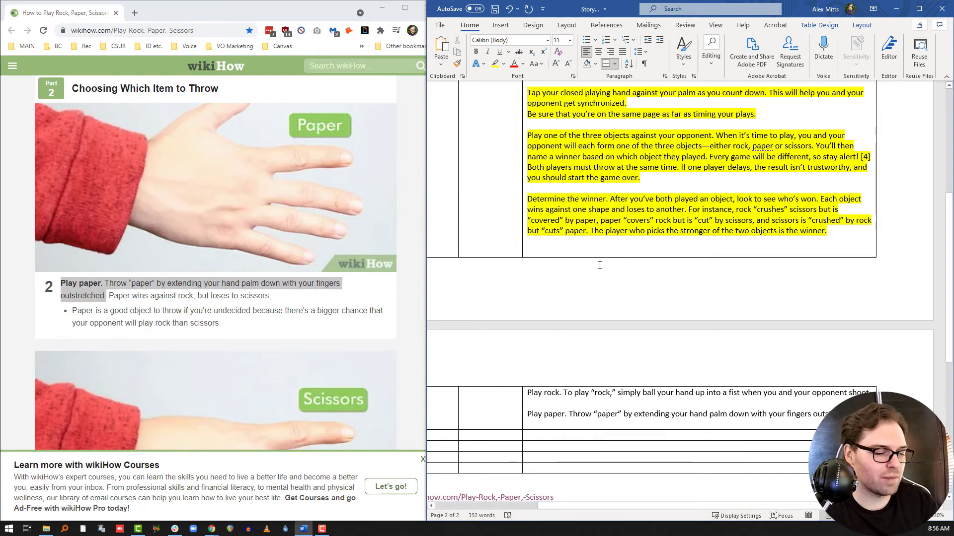
Copy wikiHow's "Play scissors" instruction through "open pair of scissors" as unformatted text into a new paragraph below "Play paper".
key(Return)
scroll(226, 253, down, 3)
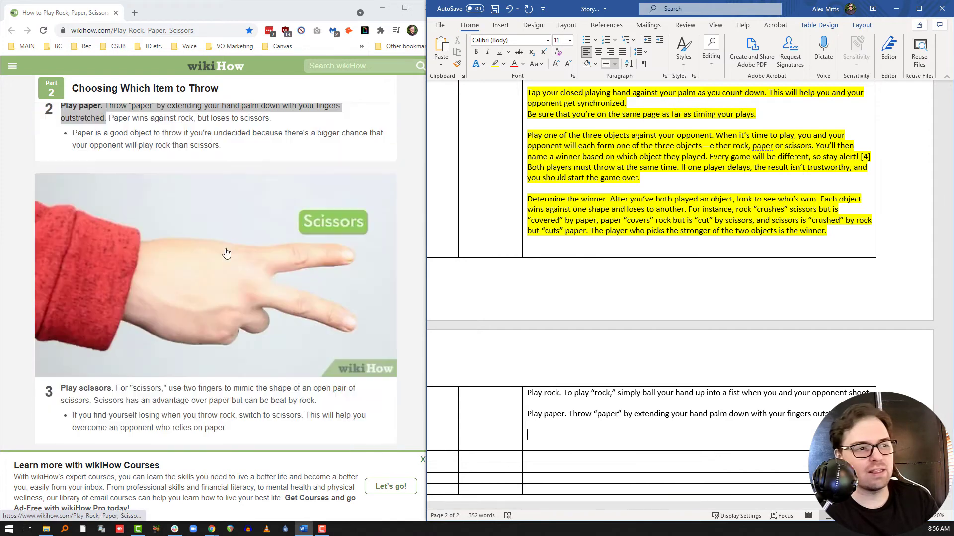
scroll(226, 254, down, 5)
scroll(161, 255, up, 2)
click(75, 269)
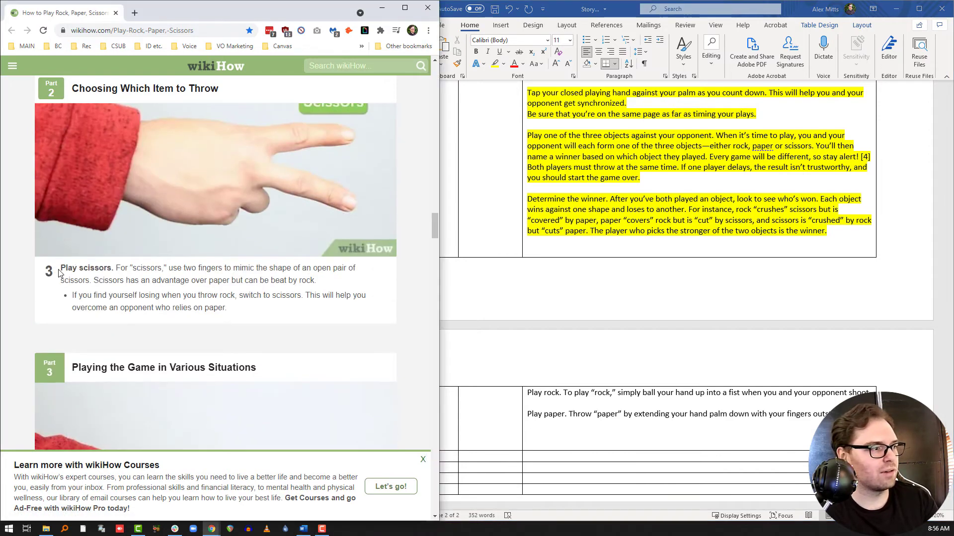
drag(61, 270, 110, 278)
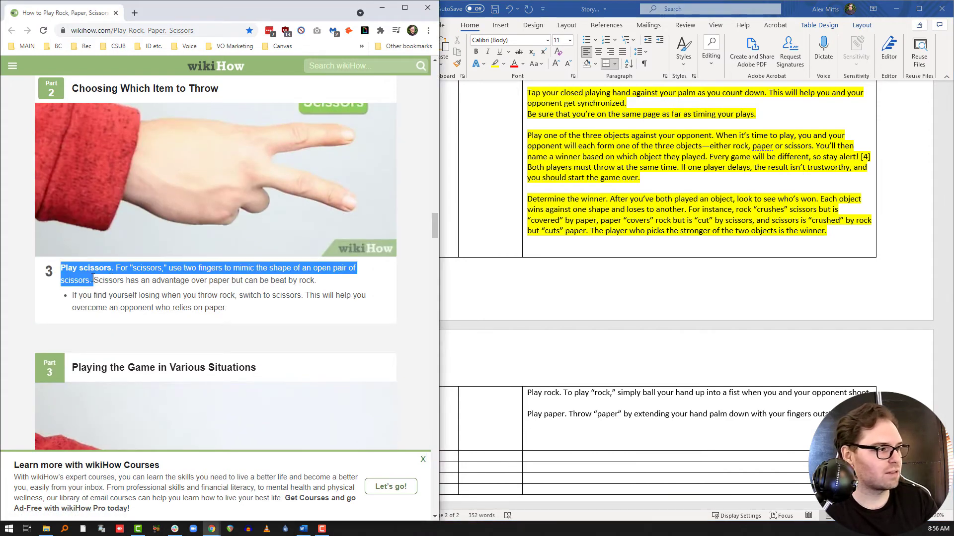
click(571, 425)
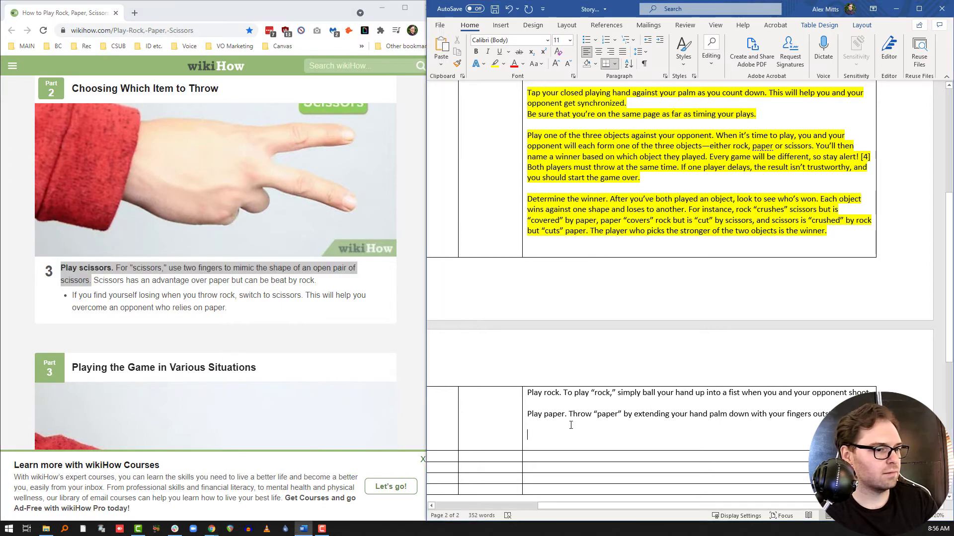
right_click(554, 433)
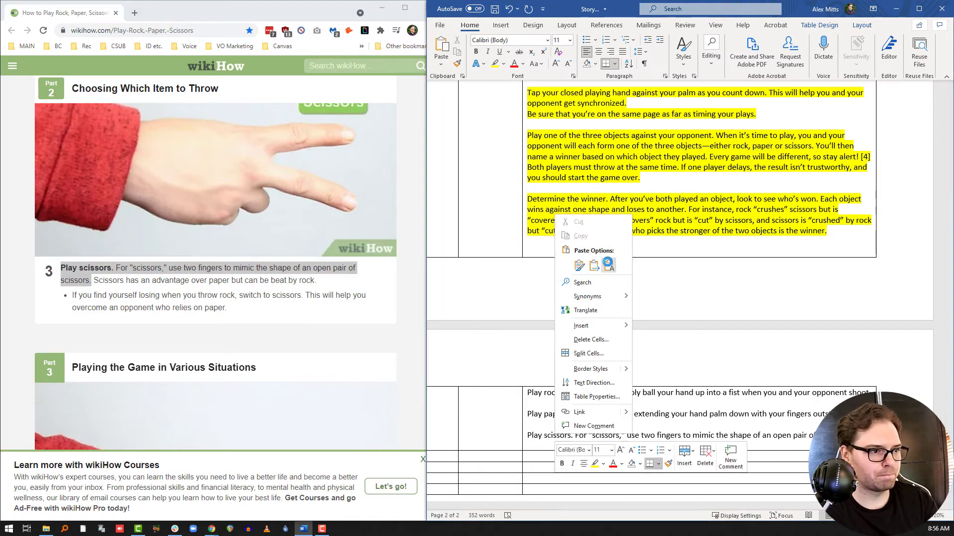
click(614, 264)
Read the start of wikiHow's Part 3, "Playing the Game in Various Situations", and compare it with the storyboard's Content text.
scroll(161, 254, down, 4)
scroll(176, 281, down, 3)
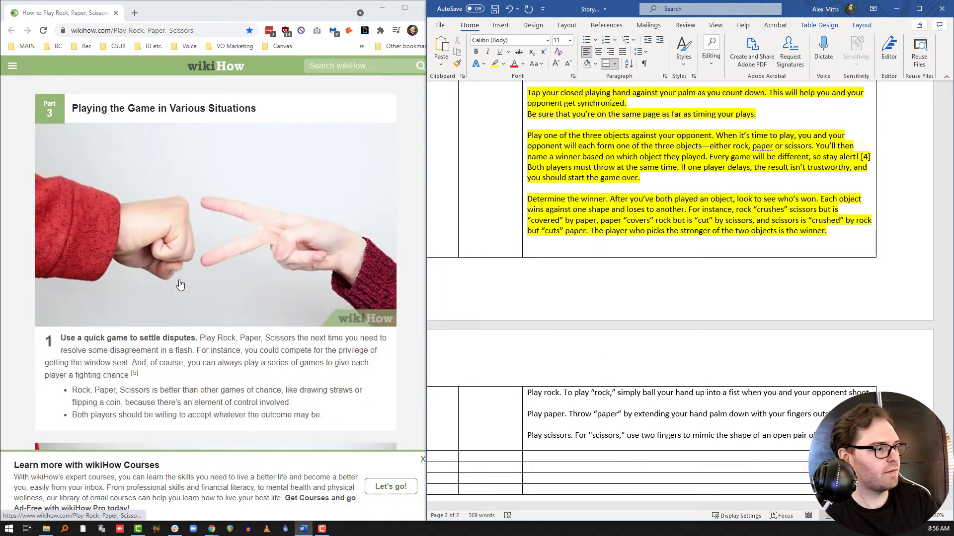
scroll(190, 291, down, 1)
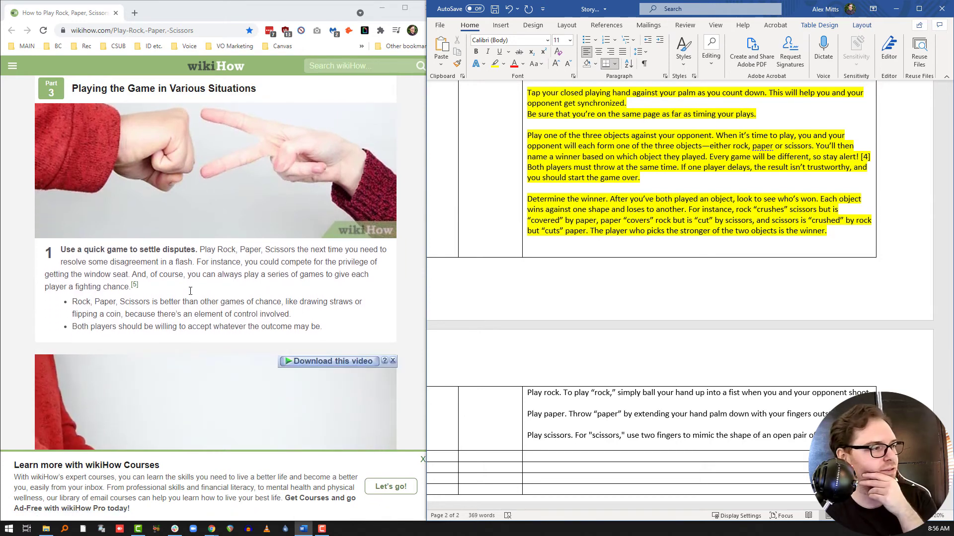
scroll(190, 293, down, 3)
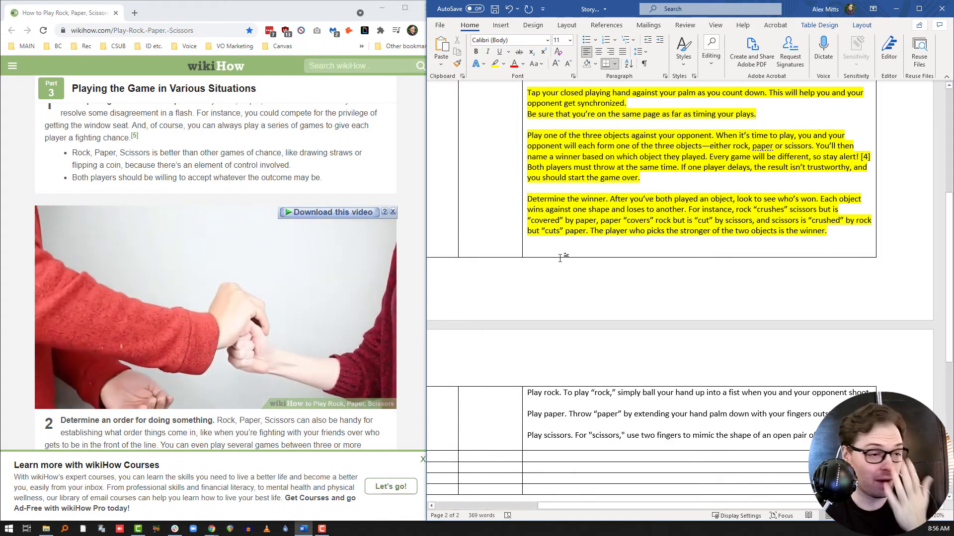
scroll(596, 275, up, 5)
scroll(561, 280, up, 2)
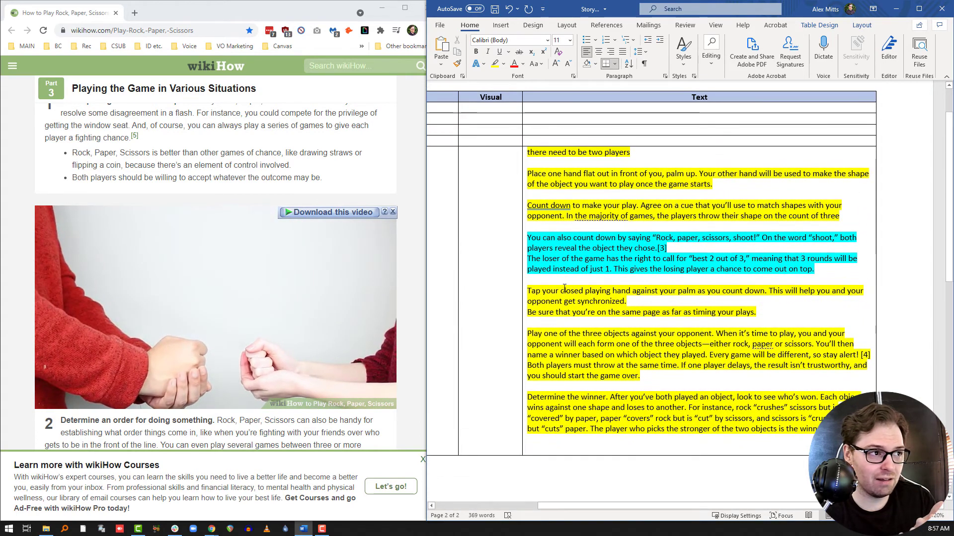
drag(580, 508, 532, 515)
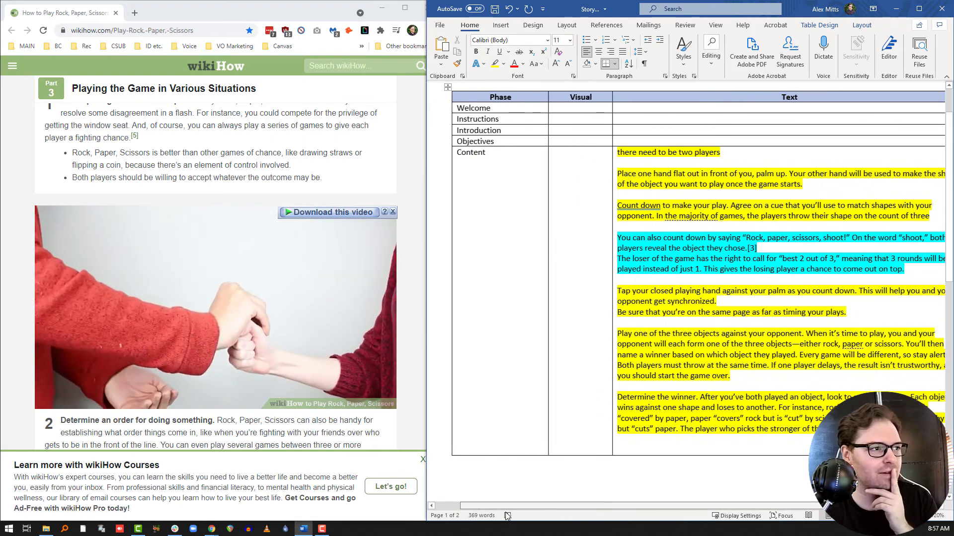
click(889, 53)
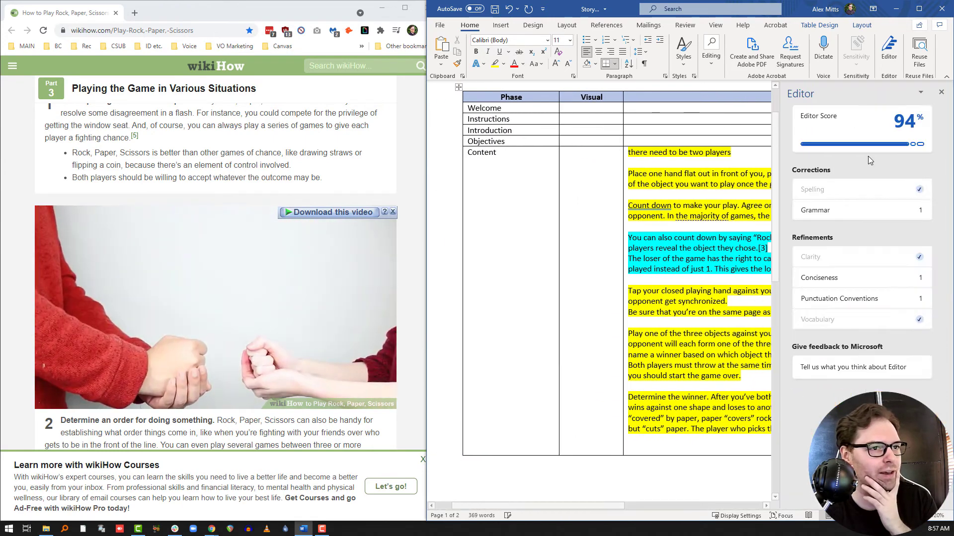
click(941, 92)
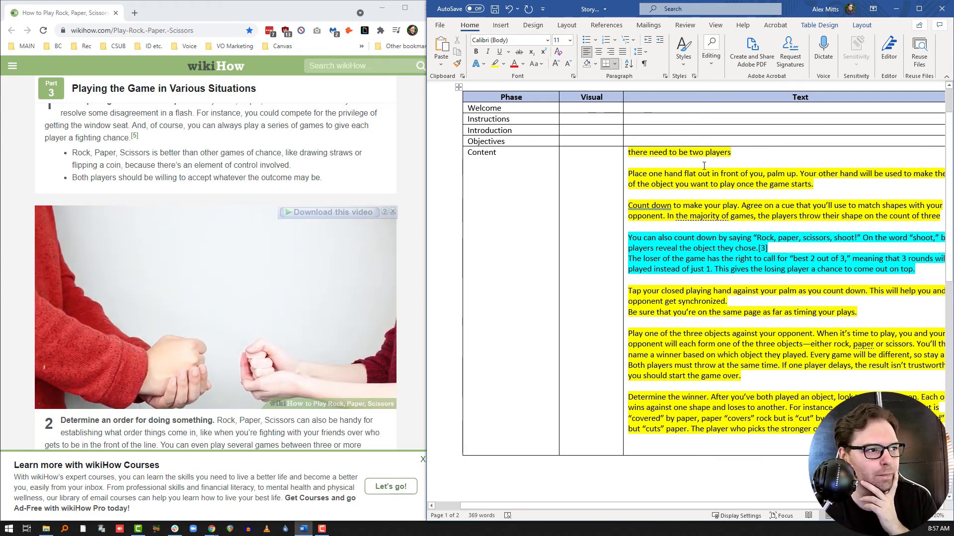
click(652, 132)
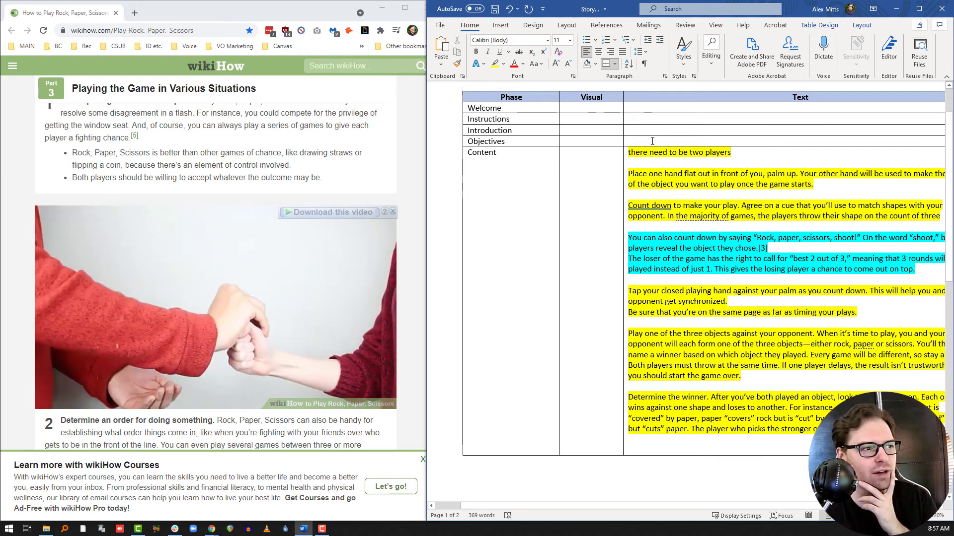
key(Down)
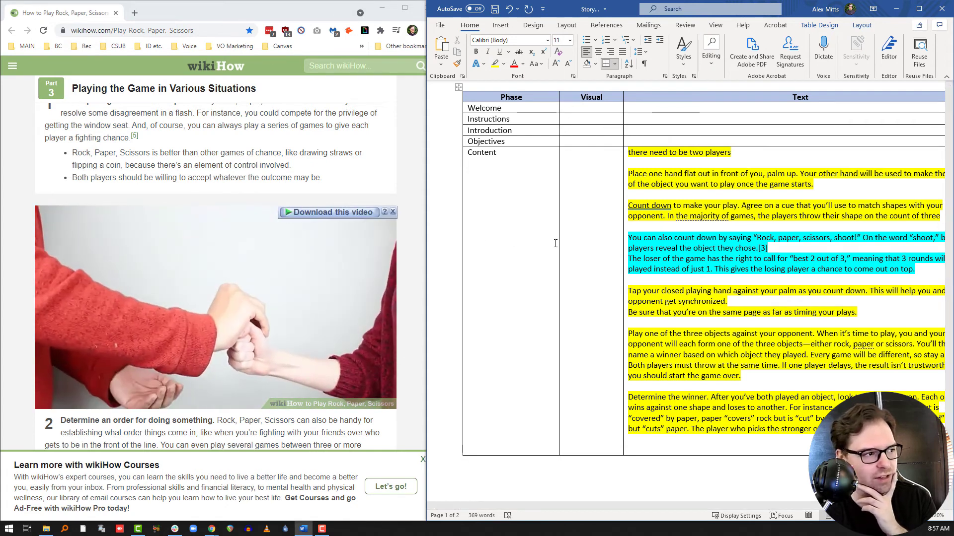
Examine the rest of wikiHow's Part 3 and the Community Q&A for usable content, and review the whole storyboard table.
click(391, 213)
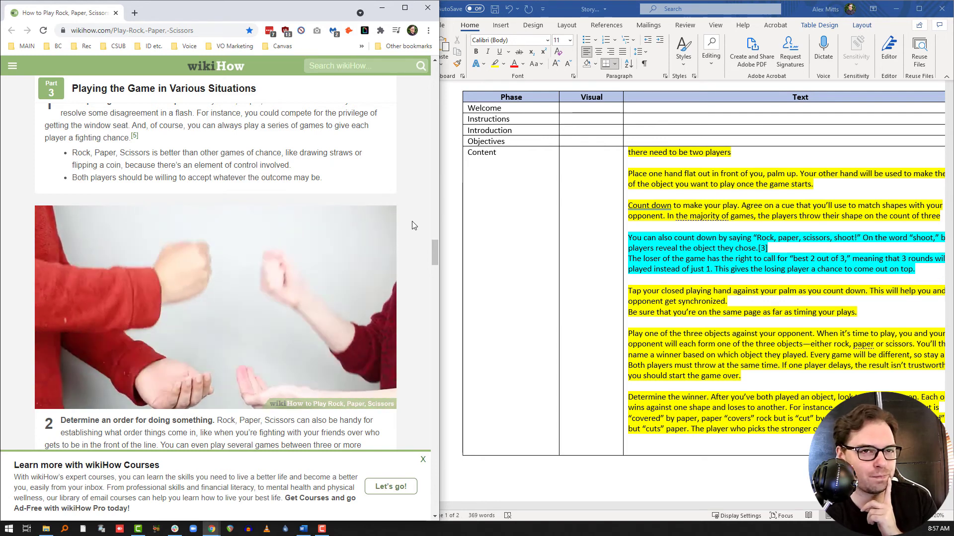
scroll(386, 281, down, 3)
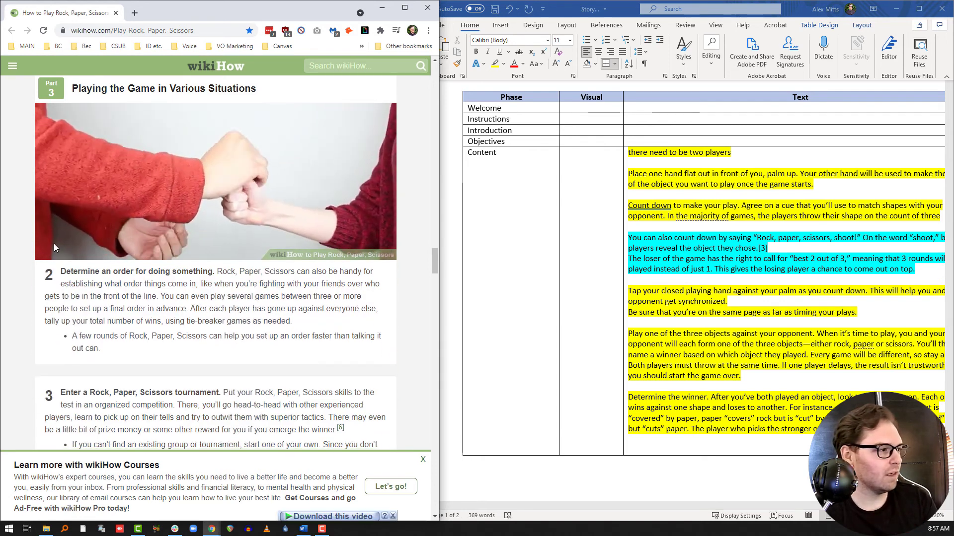
scroll(100, 242, down, 6)
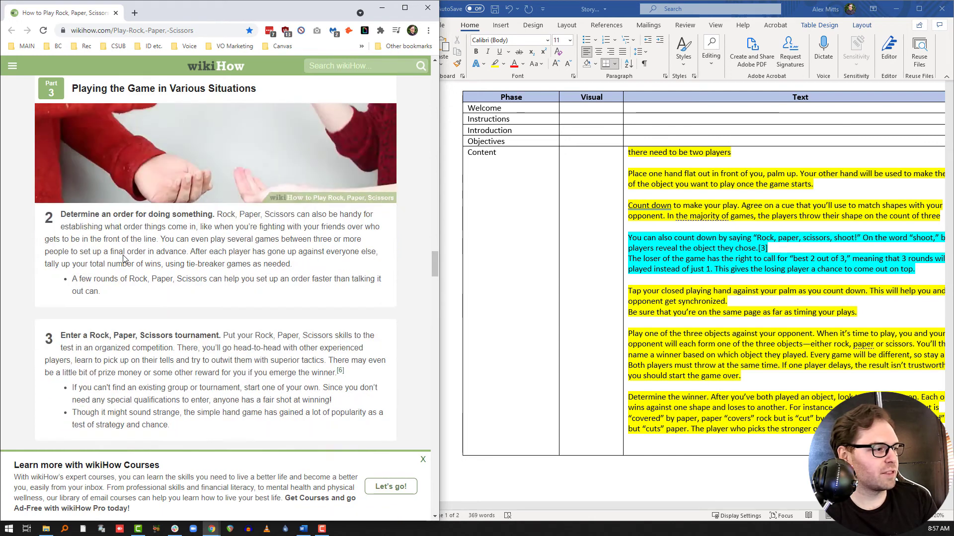
scroll(124, 261, down, 4)
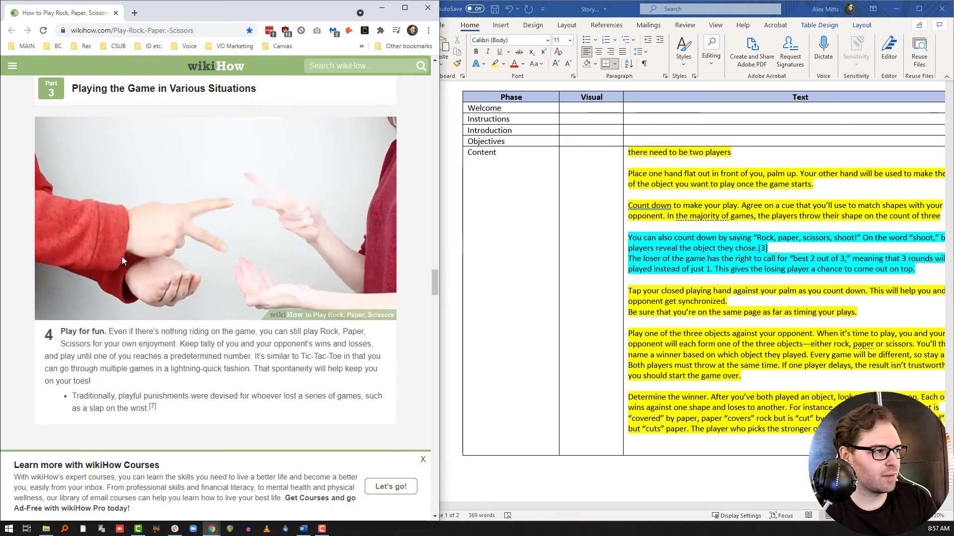
scroll(121, 261, down, 3)
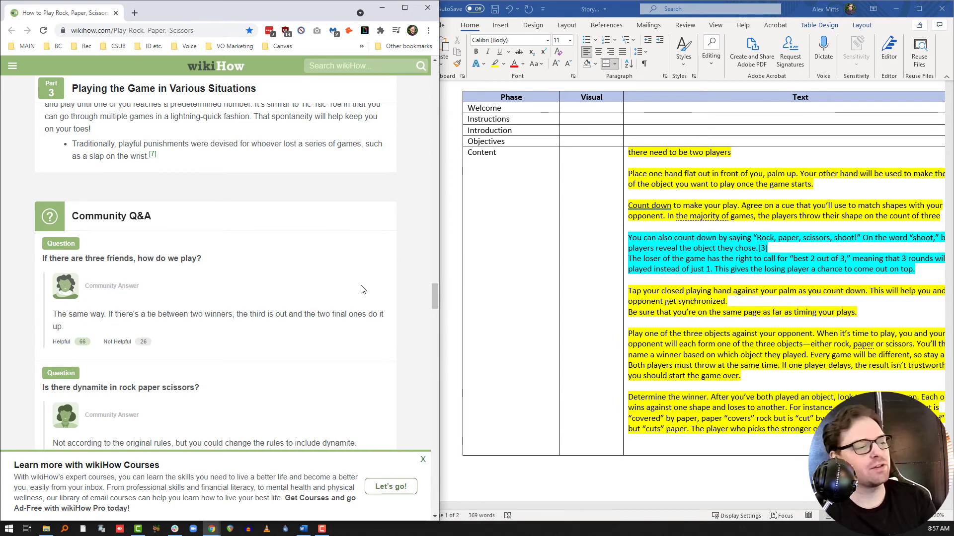
scroll(675, 359, down, 6)
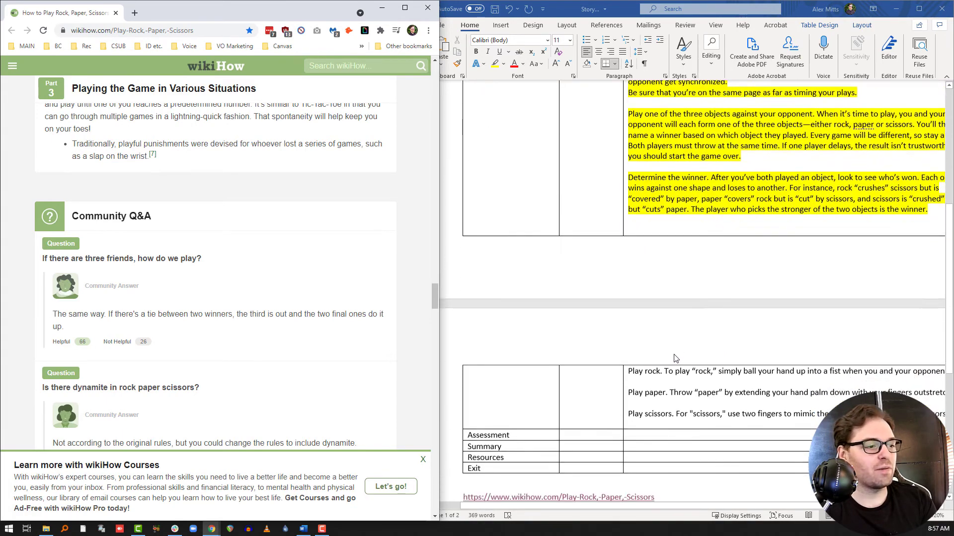
scroll(676, 359, down, 2)
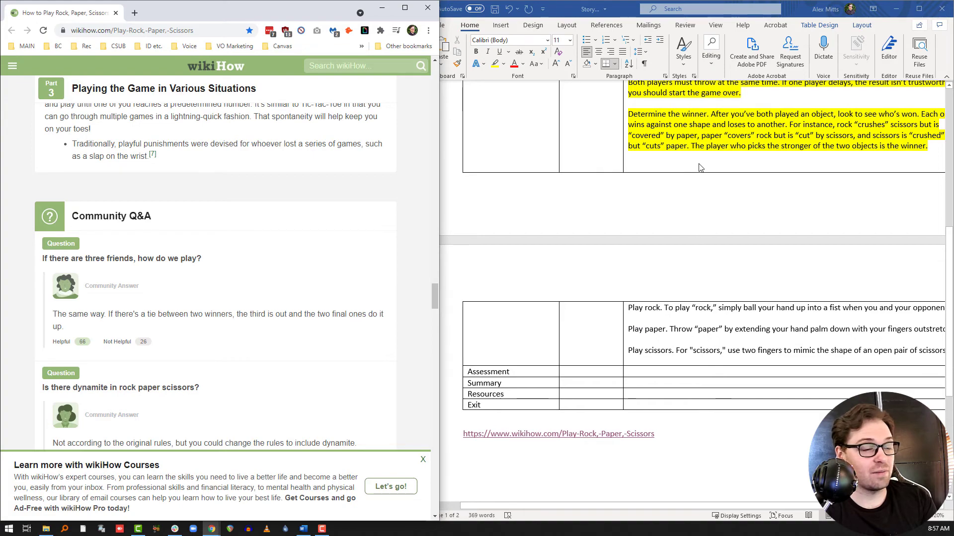
scroll(655, 300, up, 10)
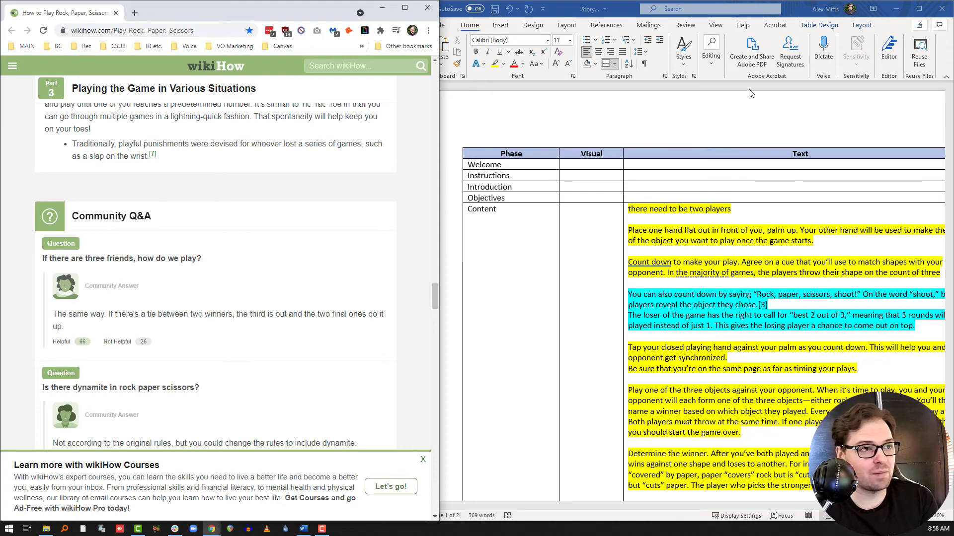
Maximize the Word window and highlight the "Play rock", "Play paper" and "Play scissors" paragraphs in yellow.
double_click(795, 19)
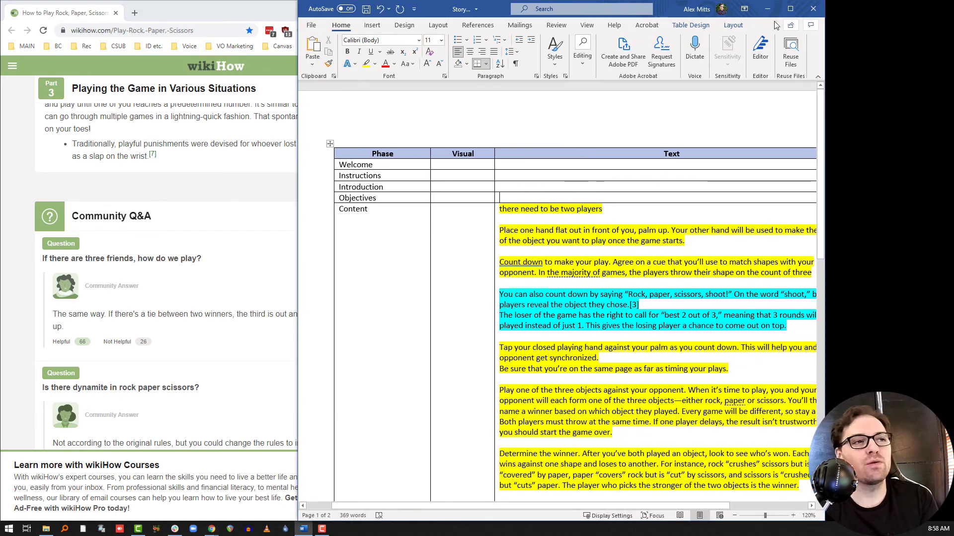
click(790, 9)
scroll(559, 275, down, 10)
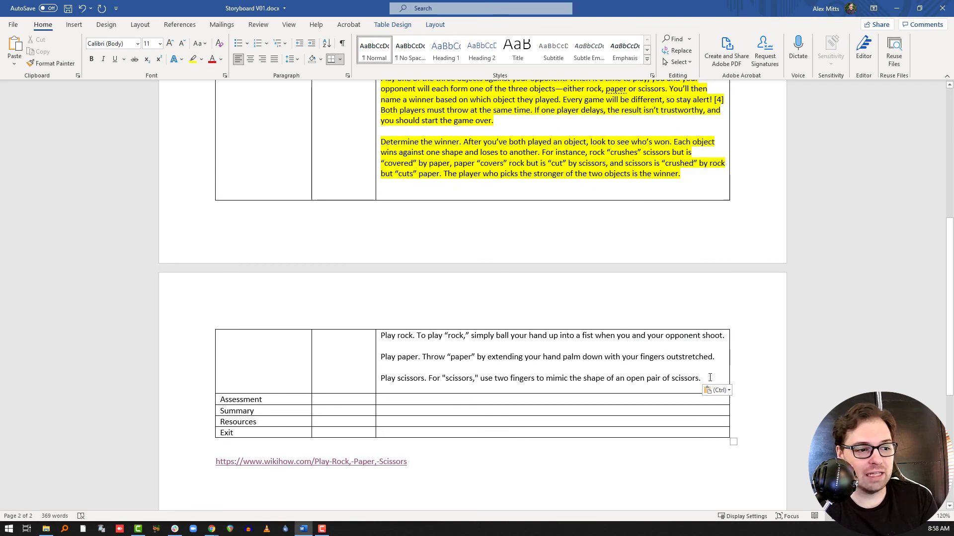
drag(710, 378, 376, 336)
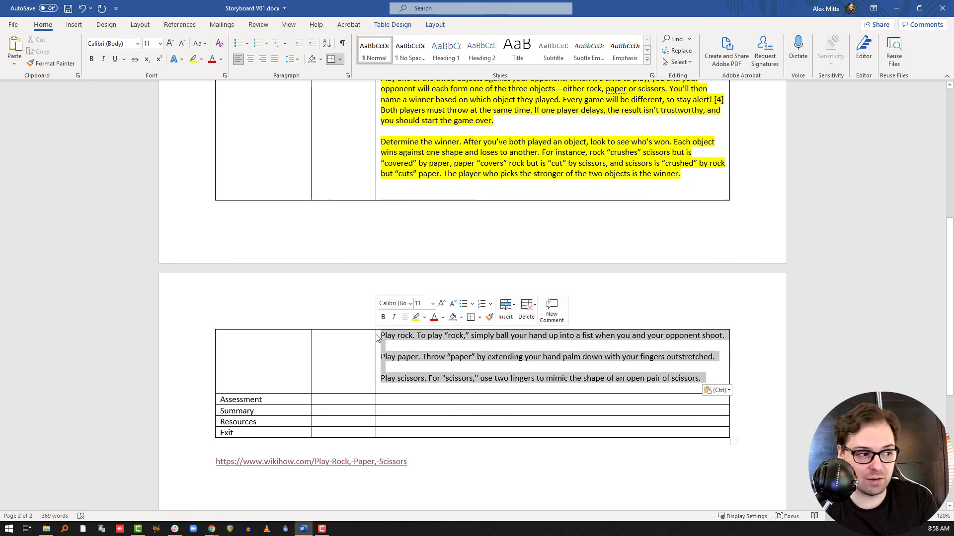
click(193, 59)
click(615, 192)
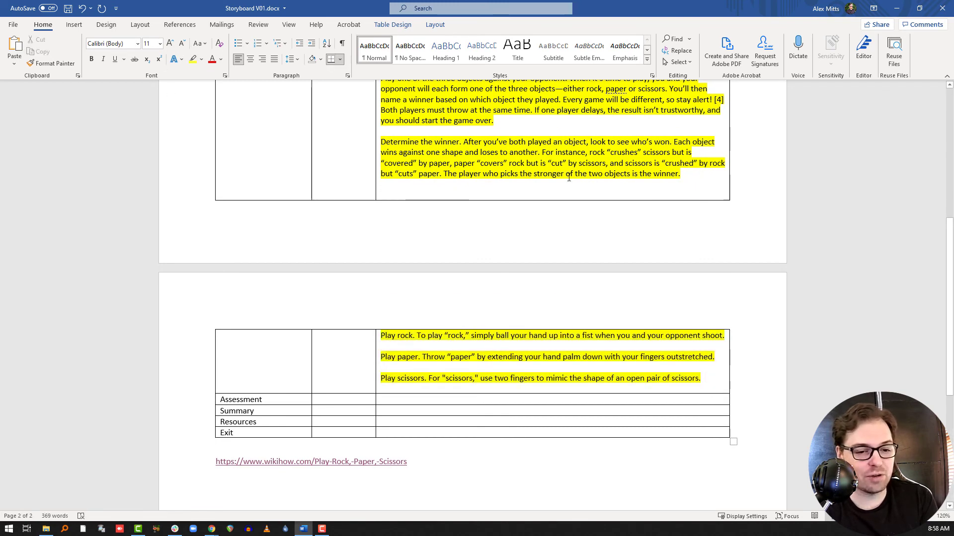
scroll(639, 213, up, 8)
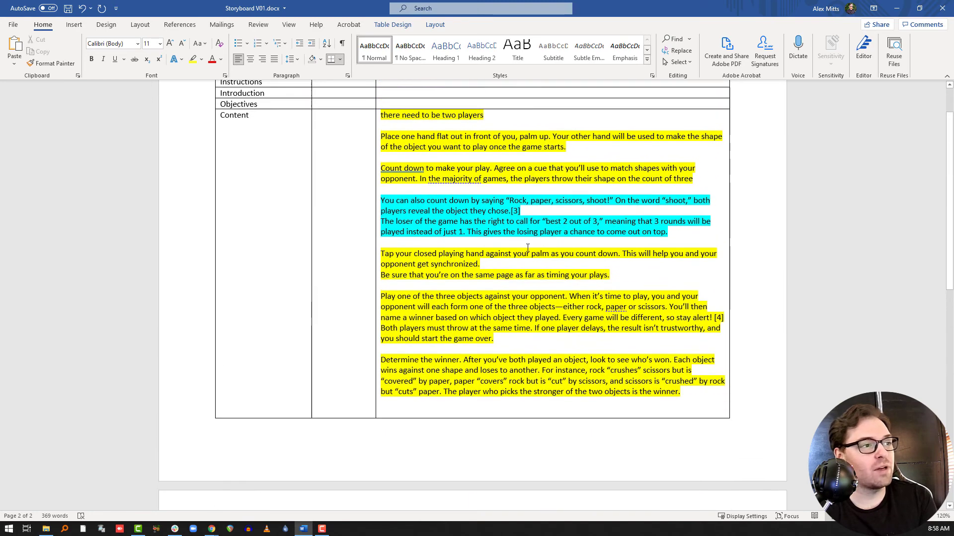